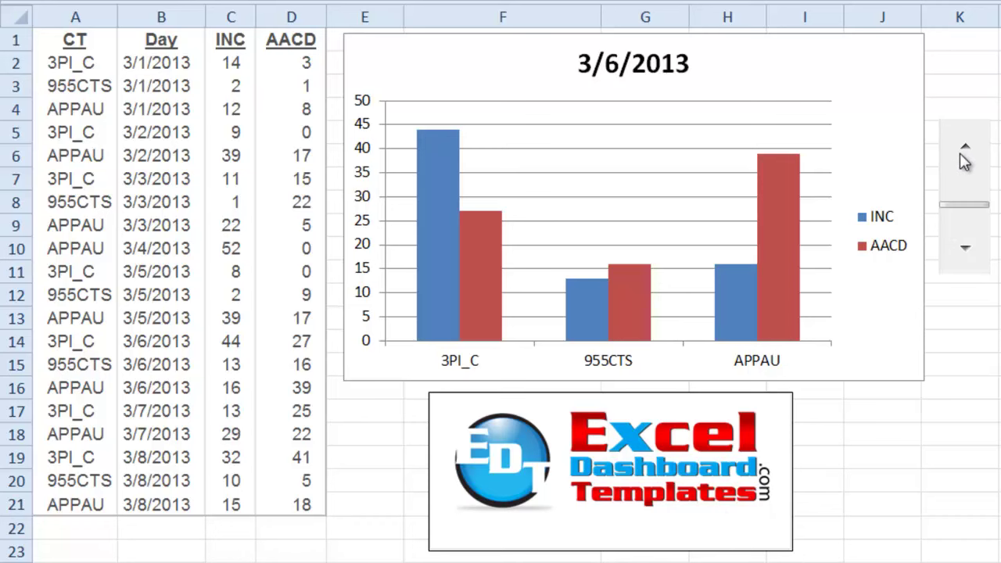
# - Use the scroll arrows to step the chart back to 3/1/2013, forward to 3/5/2013, then settle on 3/3/2013
pyautogui.click(967, 154)
pyautogui.click(968, 154)
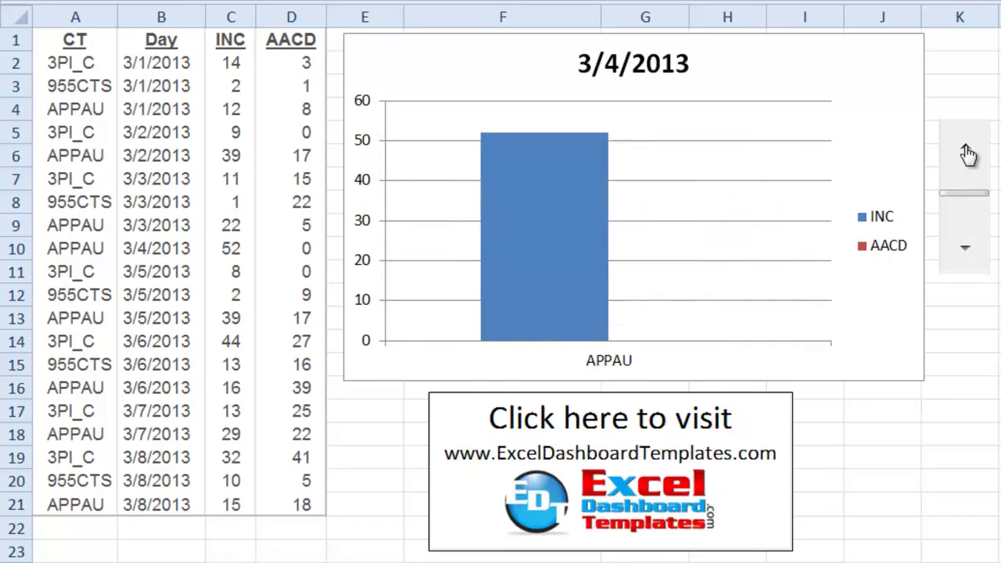
pyautogui.click(968, 154)
pyautogui.click(968, 154)
pyautogui.click(968, 154)
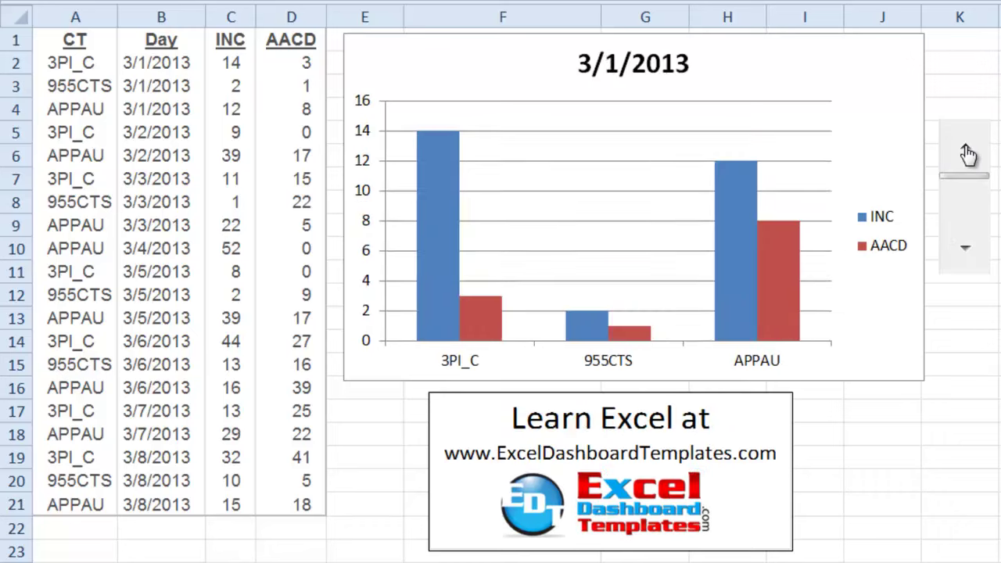
pyautogui.click(961, 258)
pyautogui.click(961, 258)
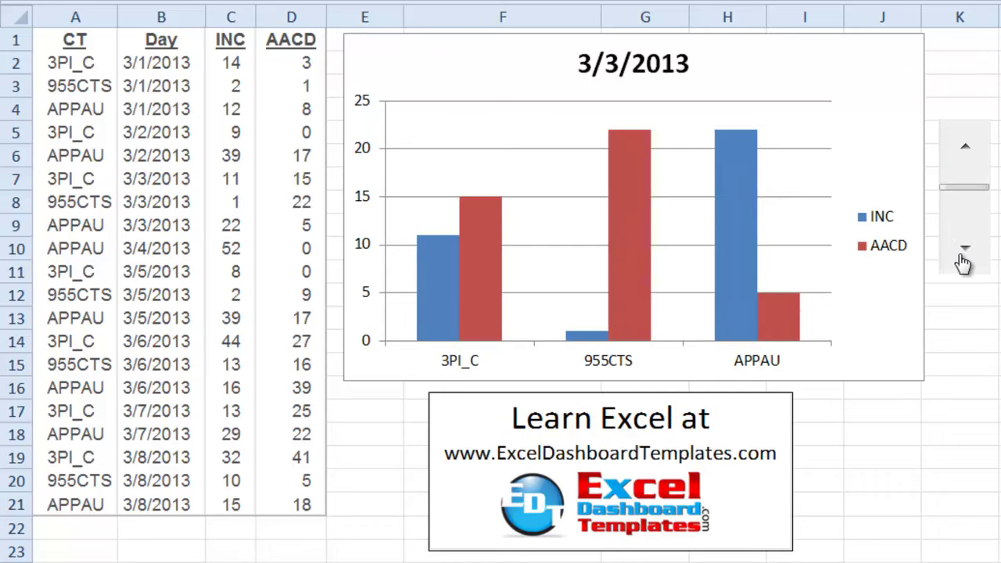
pyautogui.click(961, 258)
pyautogui.click(961, 258)
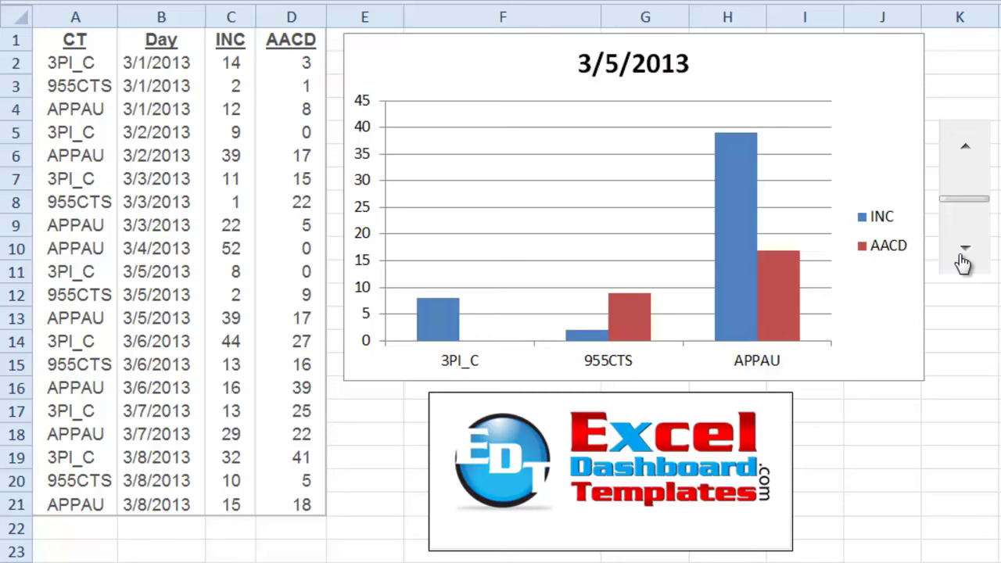
pyautogui.click(966, 146)
pyautogui.click(966, 145)
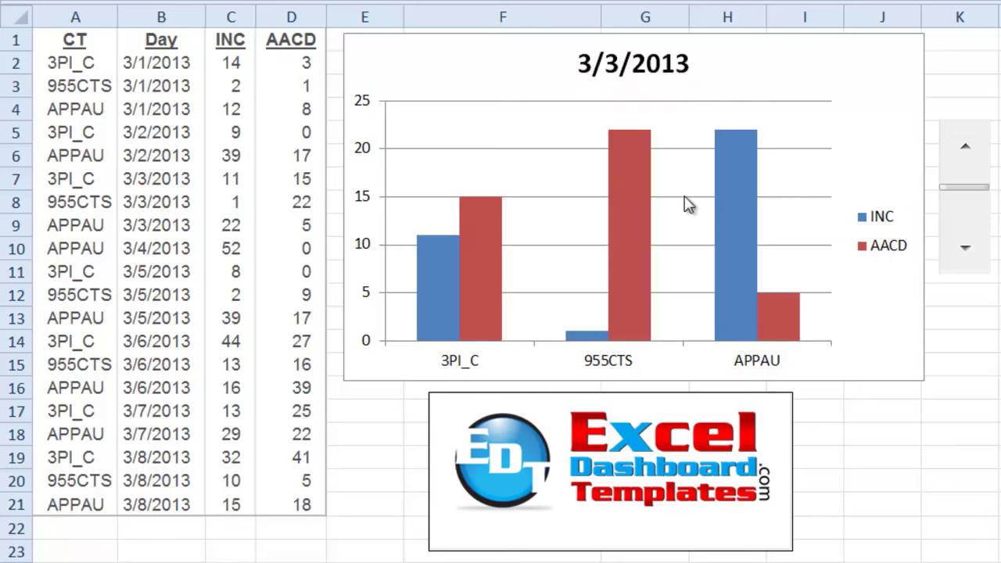
# - Highlight the 3/3, 3/4, 3/5 and 3/7/2013 row groups in the Day column
pyautogui.click(114, 111)
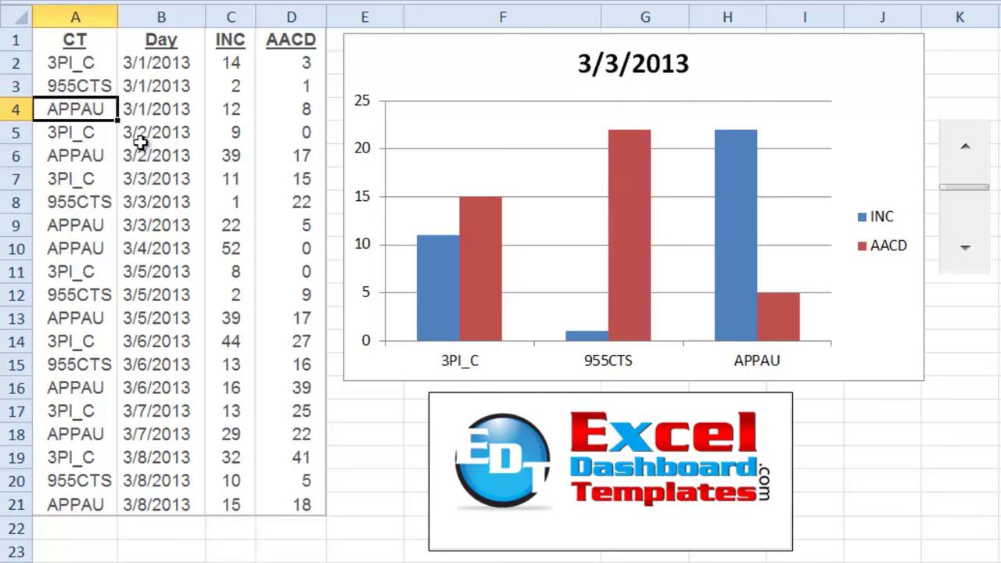
pyautogui.moveTo(134, 179)
pyautogui.mouseDown()
pyautogui.moveTo(140, 211)
pyautogui.moveTo(163, 229)
pyautogui.mouseUp()
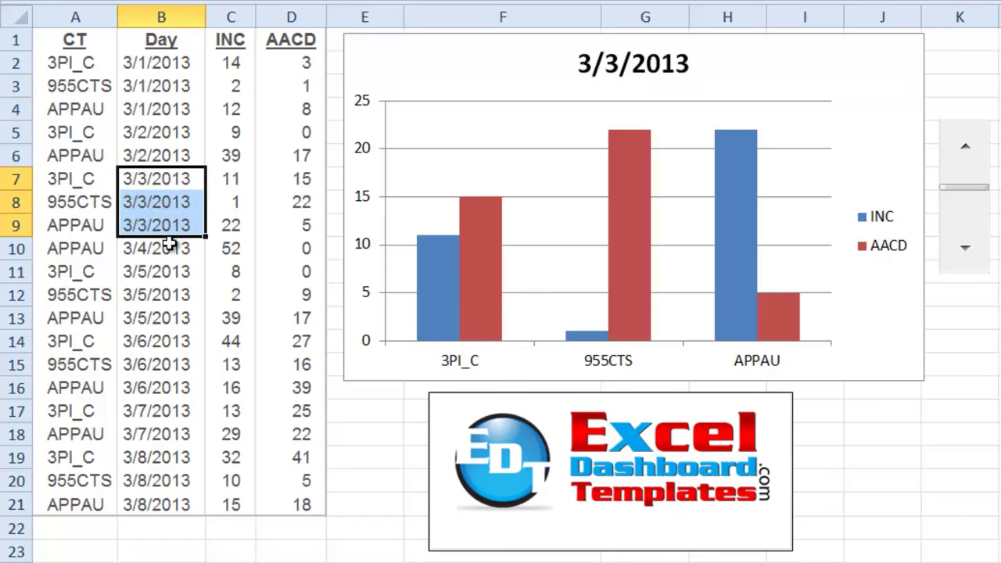
pyautogui.click(166, 249)
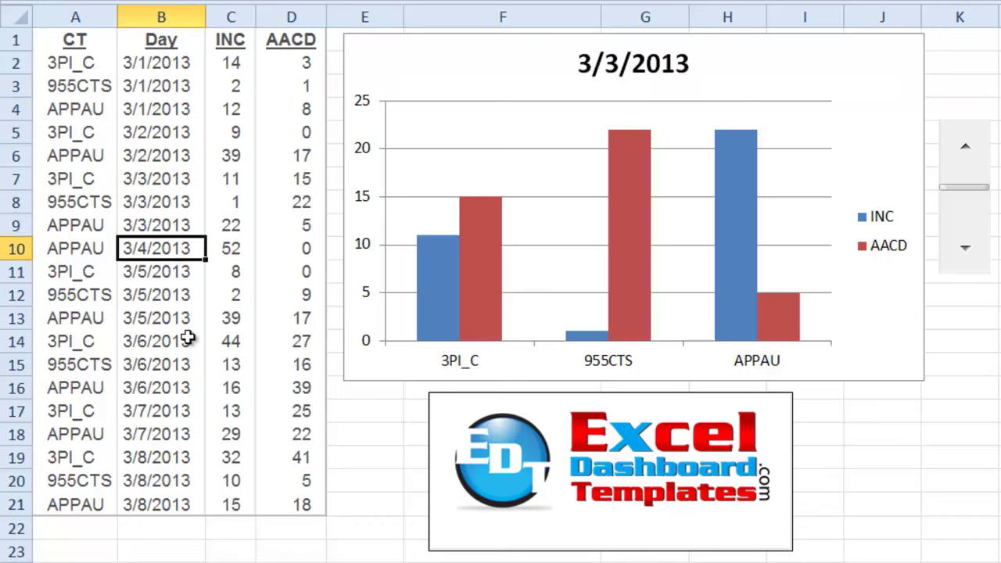
pyautogui.moveTo(156, 275); pyautogui.dragTo(156, 311)
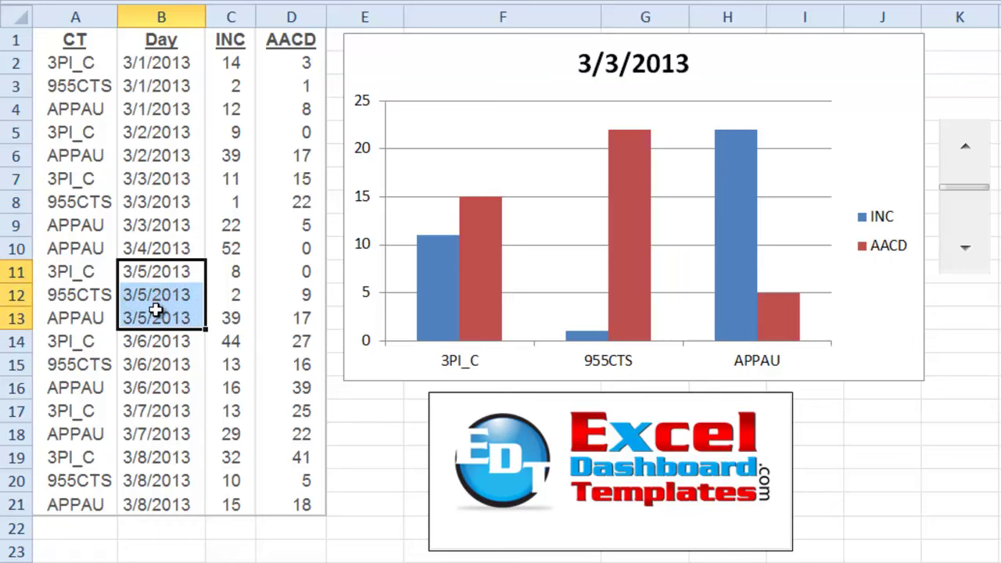
pyautogui.moveTo(152, 412); pyautogui.dragTo(154, 429)
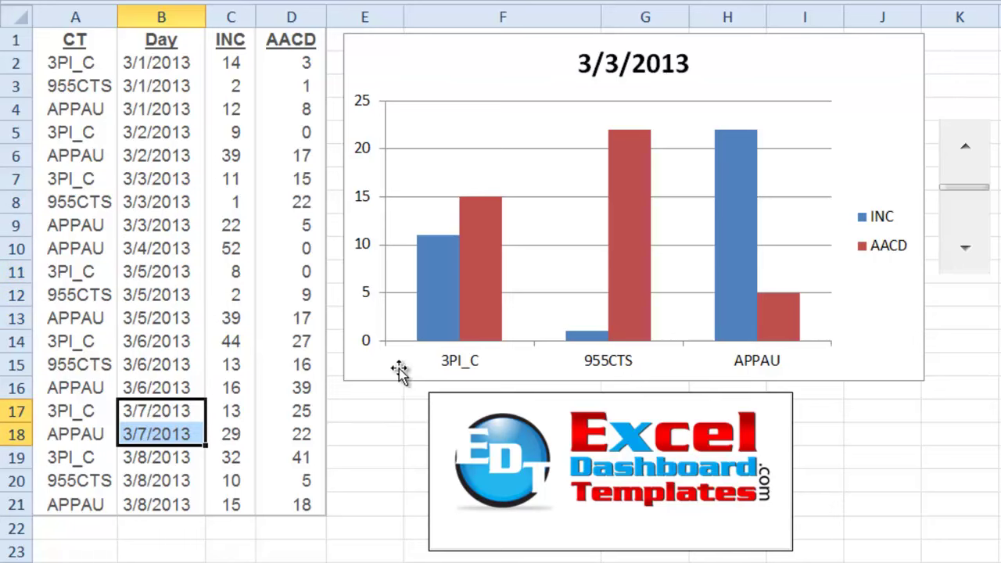
# - Step the chart up to 3/5/2013, then back down to 3/1/2013 with the scroll arrows
pyautogui.click(976, 162)
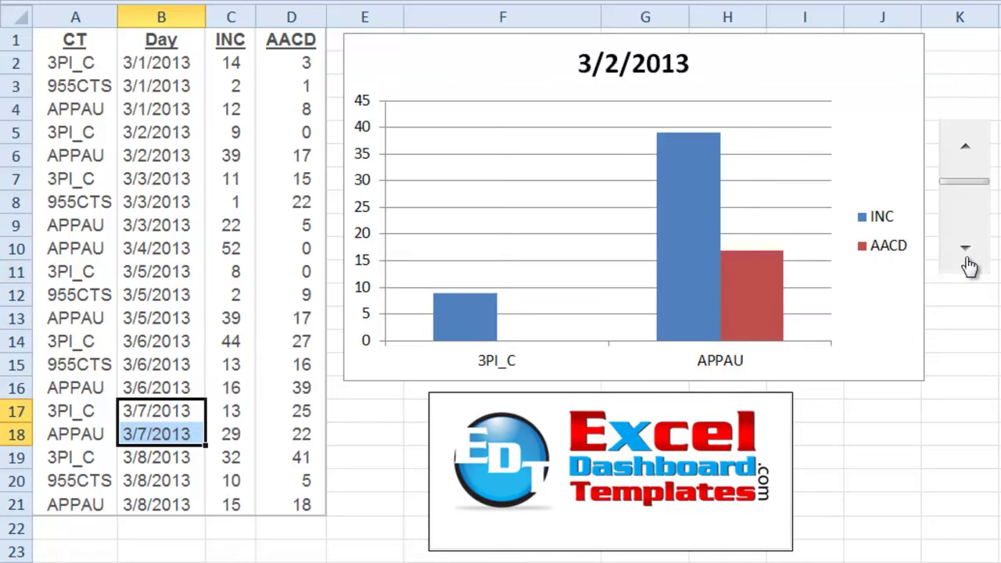
pyautogui.click(968, 258)
pyautogui.click(966, 262)
pyautogui.click(966, 264)
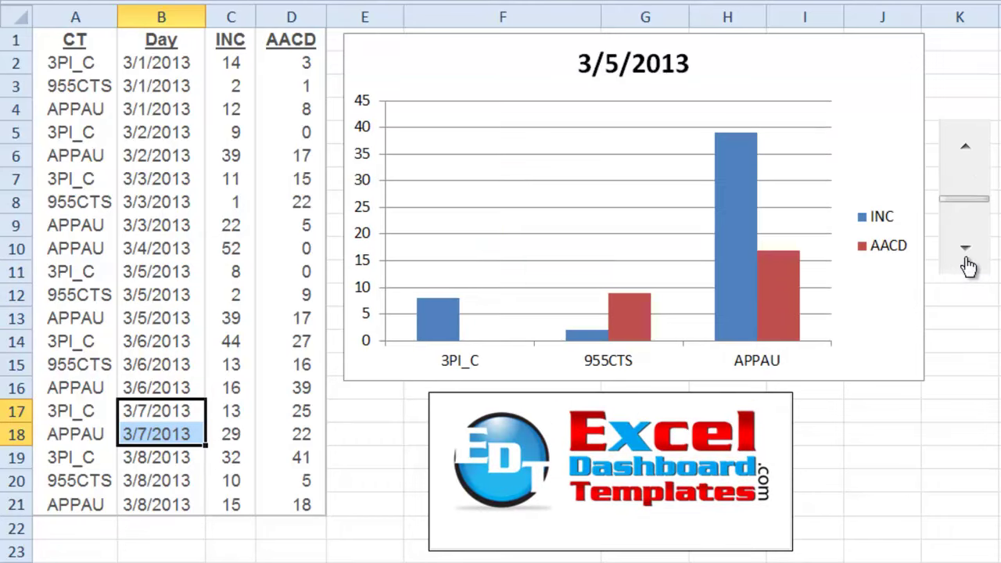
pyautogui.click(964, 151)
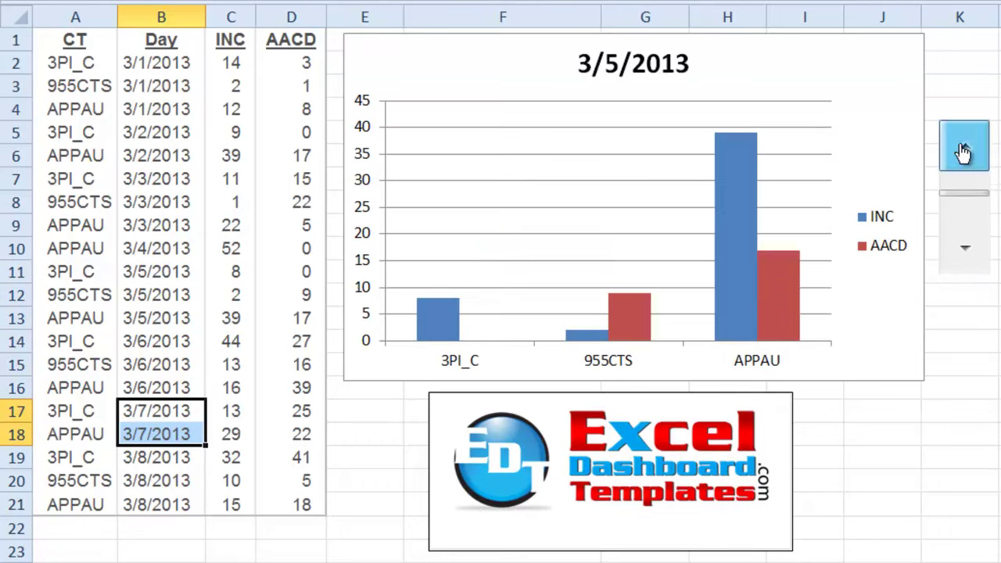
pyautogui.click(964, 153)
pyautogui.click(964, 151)
pyautogui.click(964, 153)
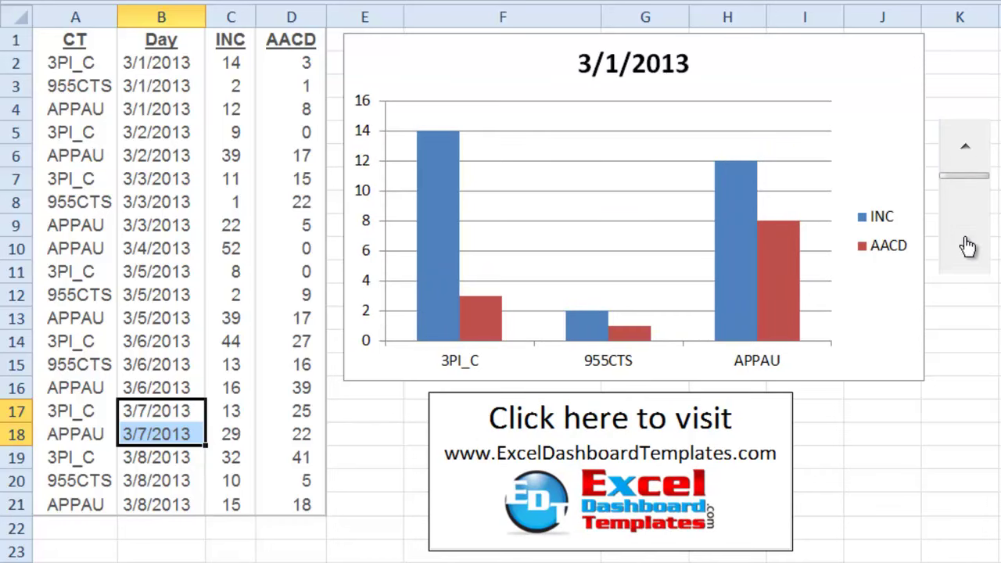
pyautogui.click(967, 261)
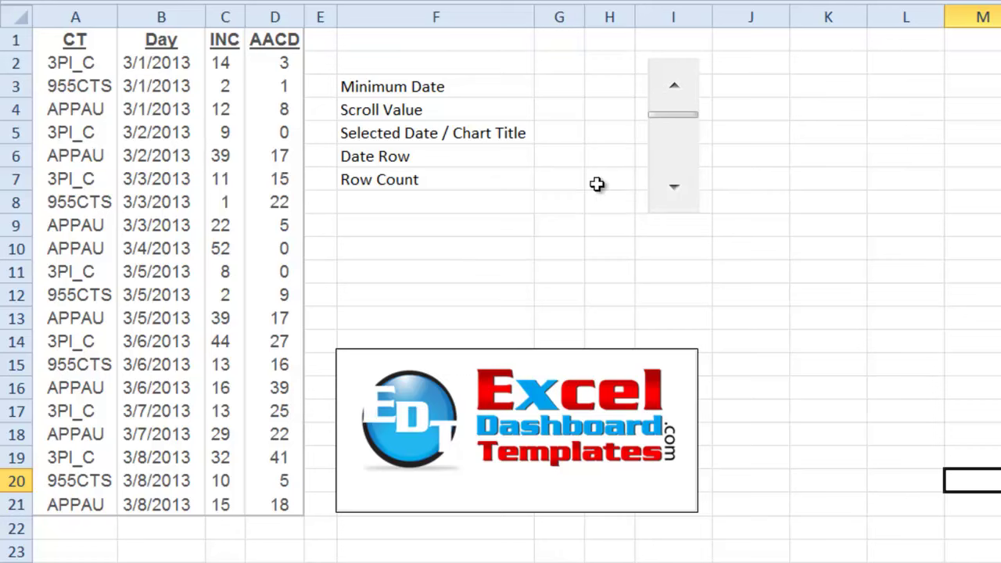
# - Go over the Minimum Date, Scroll Value, Selected Date / Chart Title and Date Row helper labels
pyautogui.click(514, 201)
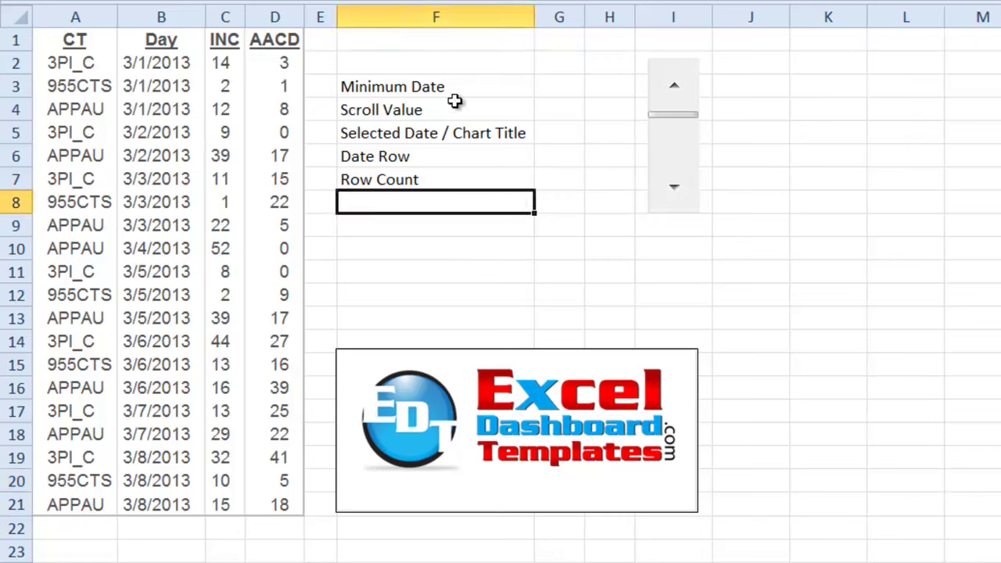
pyautogui.click(361, 90)
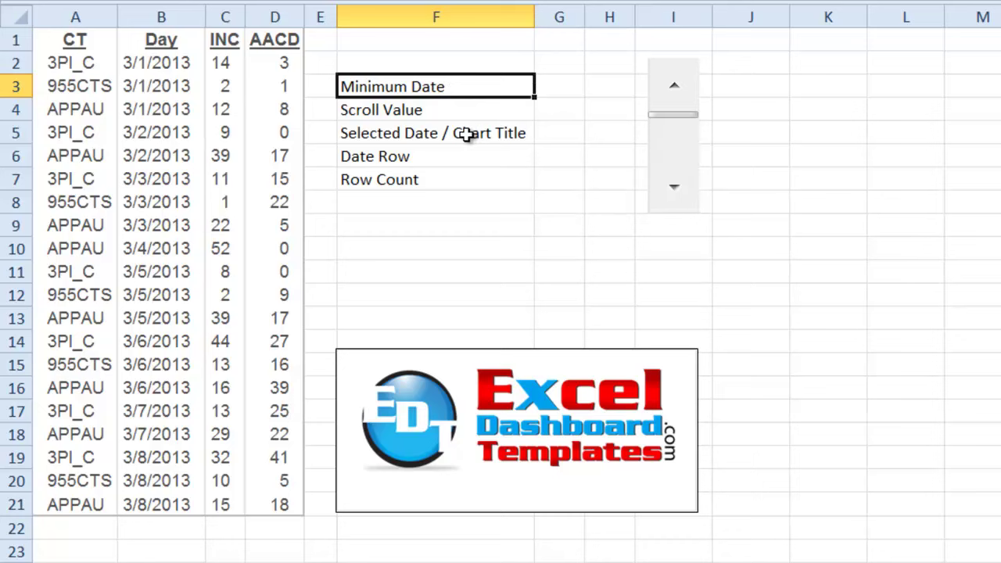
pyautogui.click(425, 112)
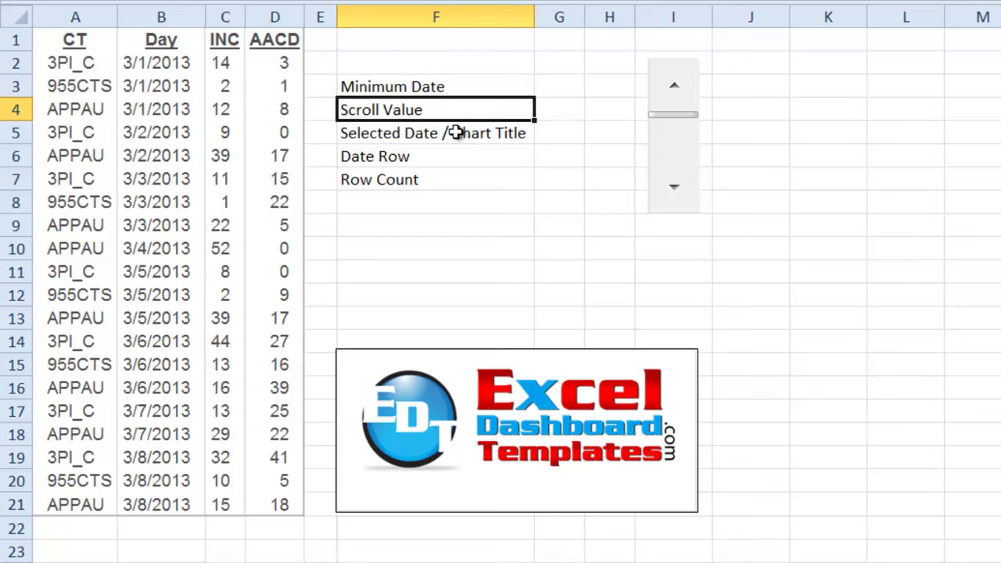
pyautogui.click(409, 136)
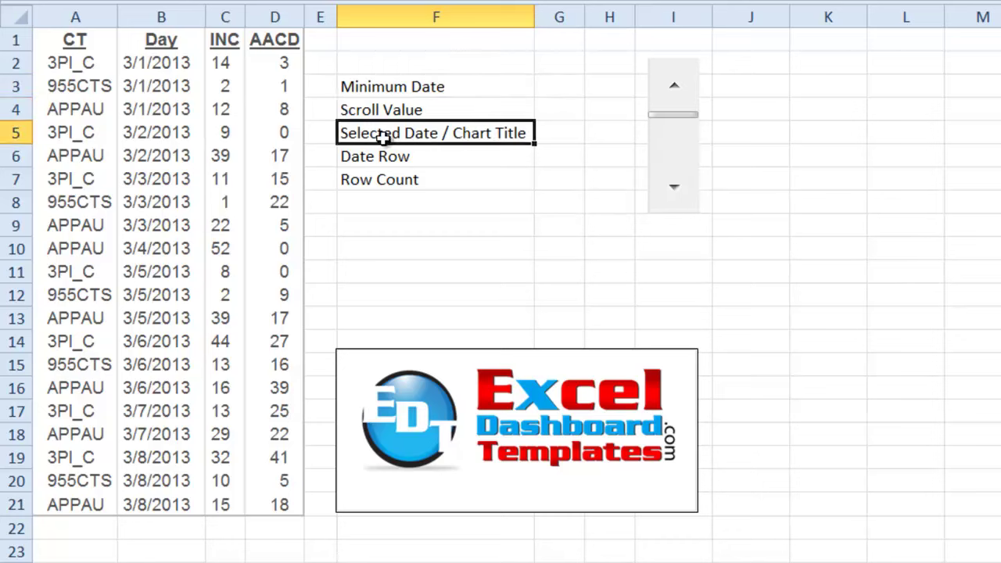
pyautogui.click(433, 156)
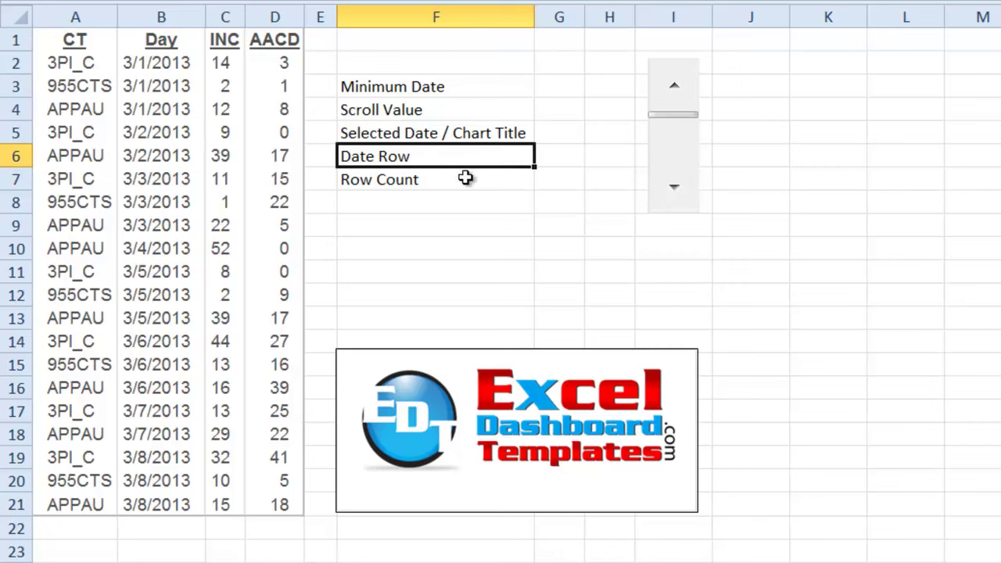
# - Mark the 3/4, 3/2 and 3/1/2013 rows in the Day column, then the Row Count helper
pyautogui.click(173, 248)
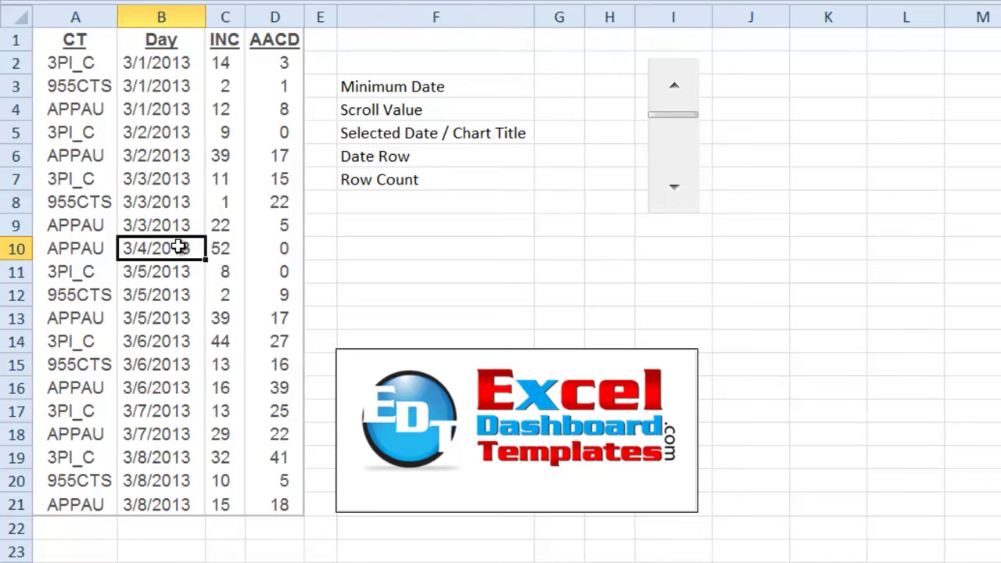
pyautogui.moveTo(167, 135); pyautogui.dragTo(169, 156)
pyautogui.moveTo(180, 65); pyautogui.dragTo(175, 115)
pyautogui.click(370, 184)
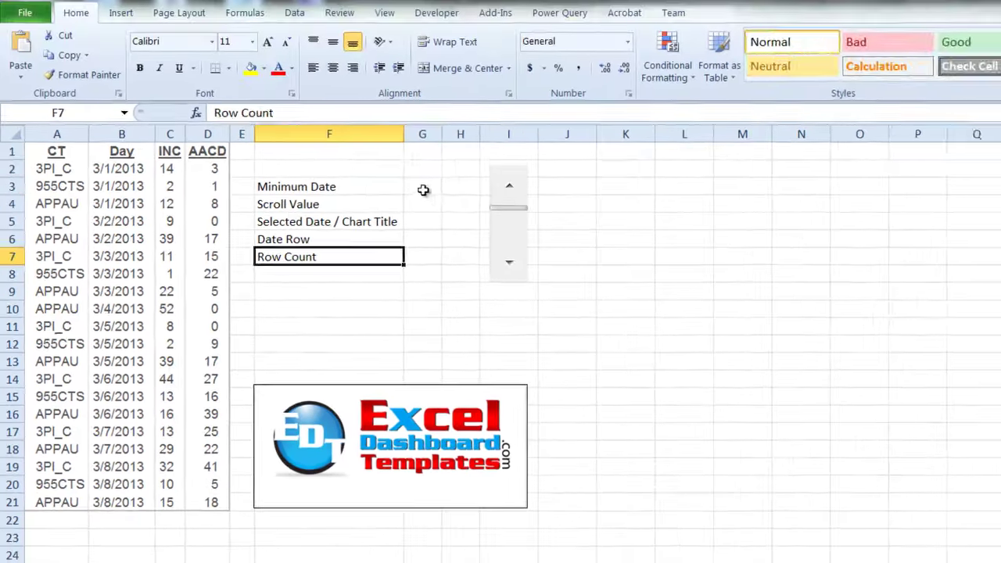
# - Enter =MIN($B:$B) in G3 to get the earliest date
pyautogui.click(422, 190)
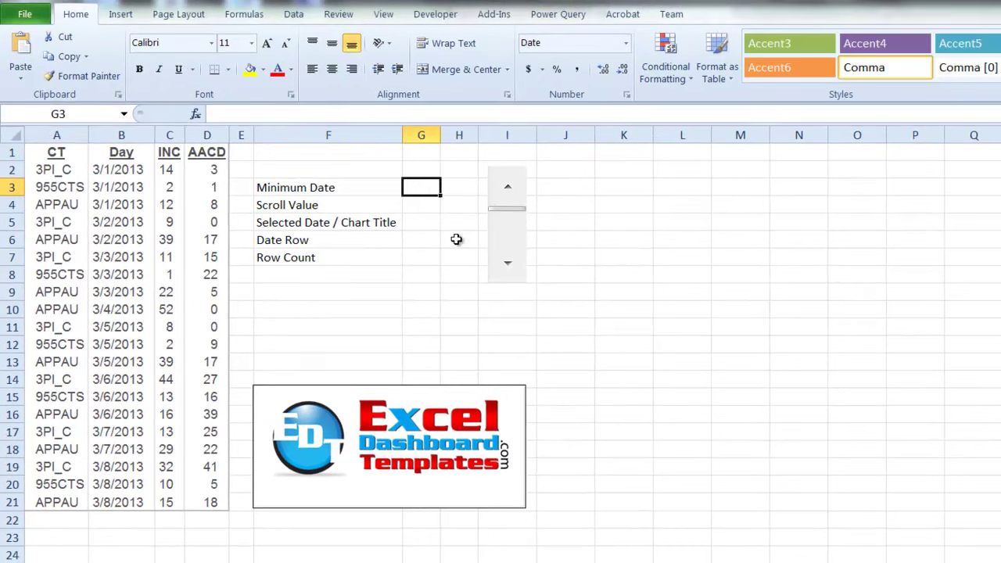
pyautogui.write('=min')
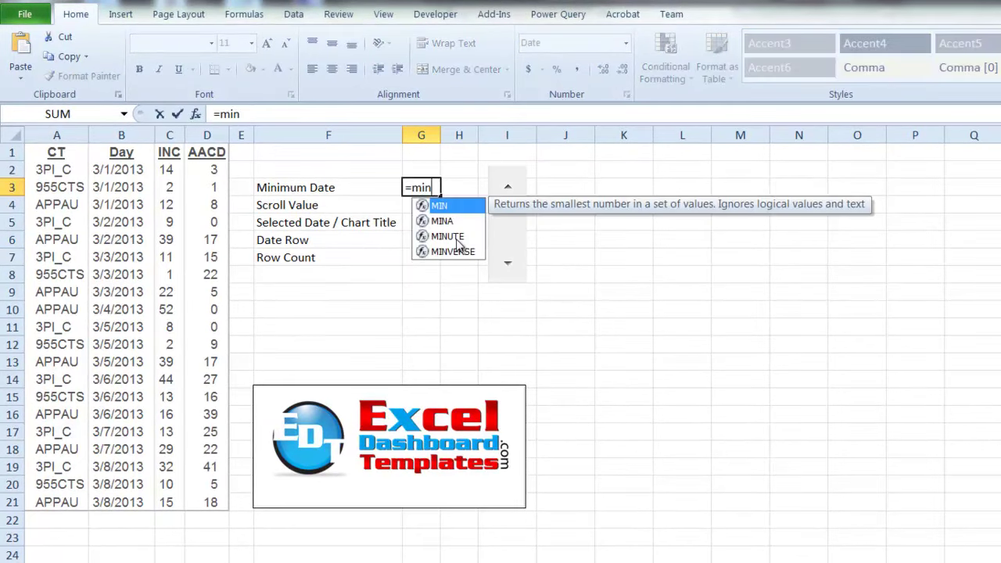
pyautogui.press('Tab')
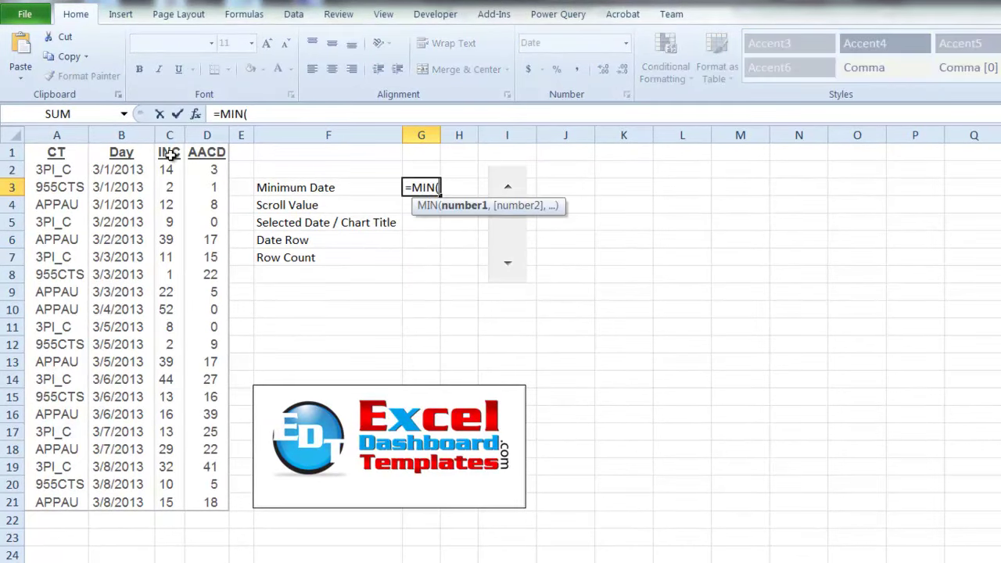
pyautogui.click(127, 169)
pyautogui.click(124, 135)
pyautogui.press('F4')
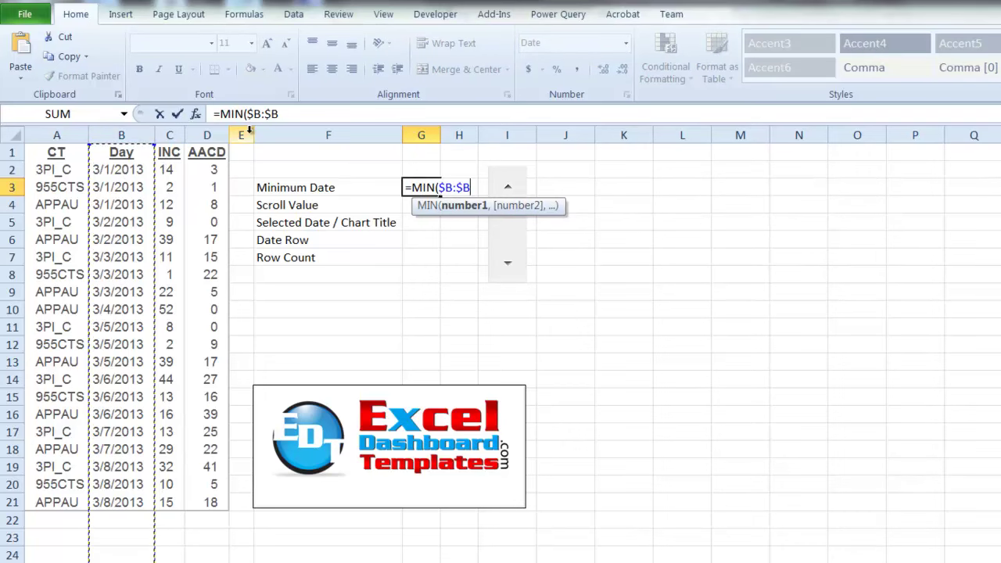
pyautogui.write(')')
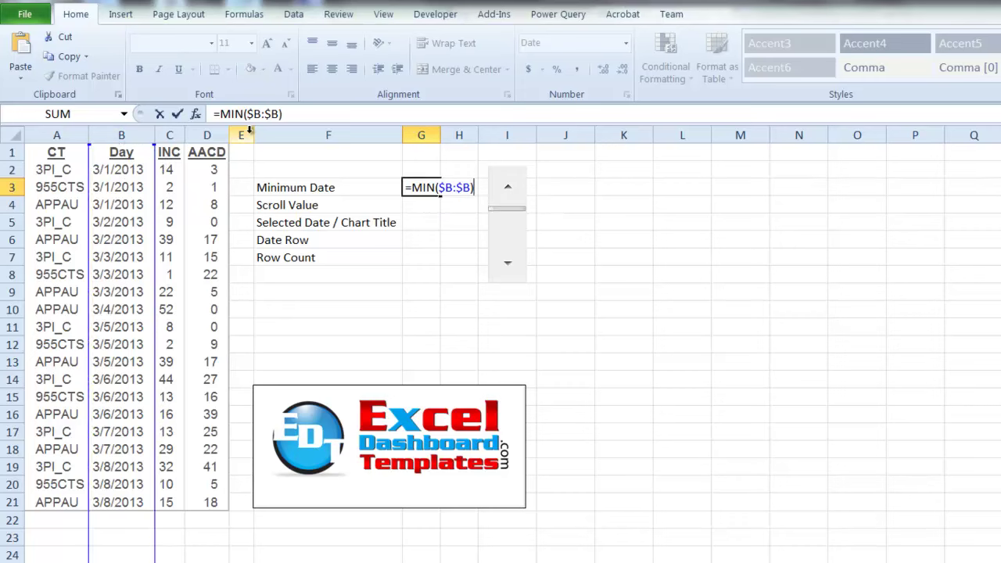
pyautogui.press('Return')
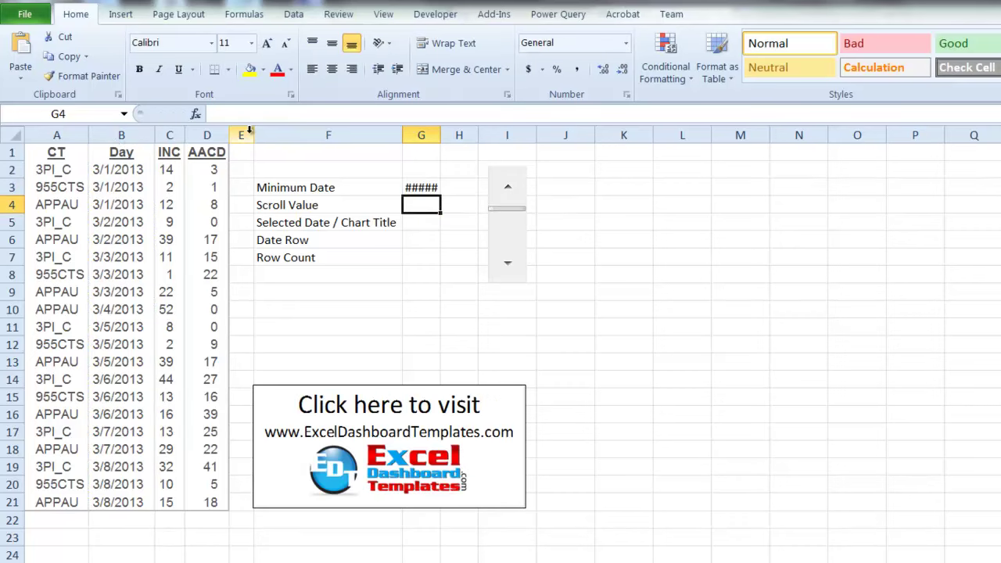
# - Widen column G so 3/1/2013 shows fully and check the formula
pyautogui.doubleClick(440, 136)
pyautogui.click(432, 193)
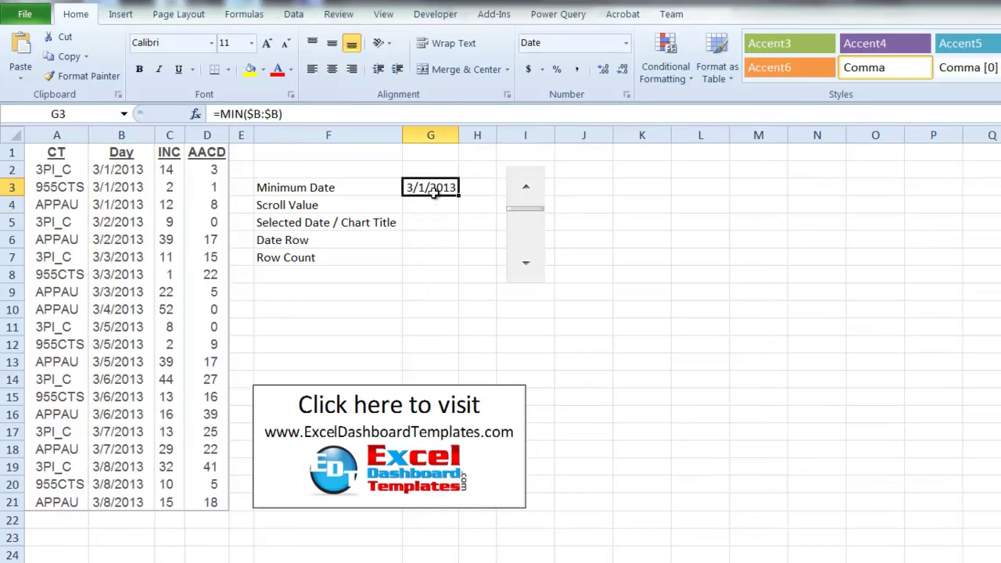
pyautogui.click(431, 204)
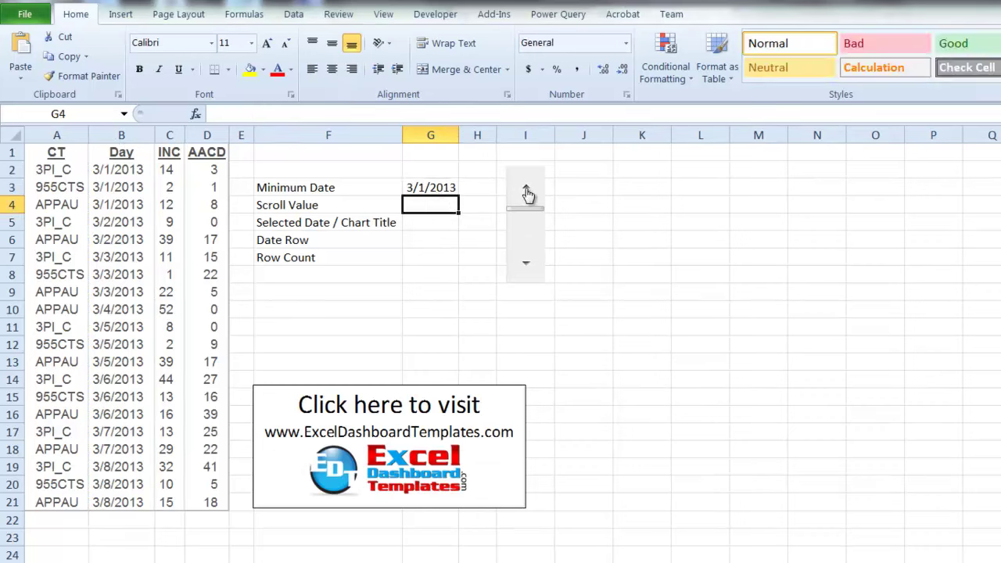
# - Link the date scroll bar to $G$4 with minimum 1 and maximum 8, then deselect it
pyautogui.rightClick(528, 191)
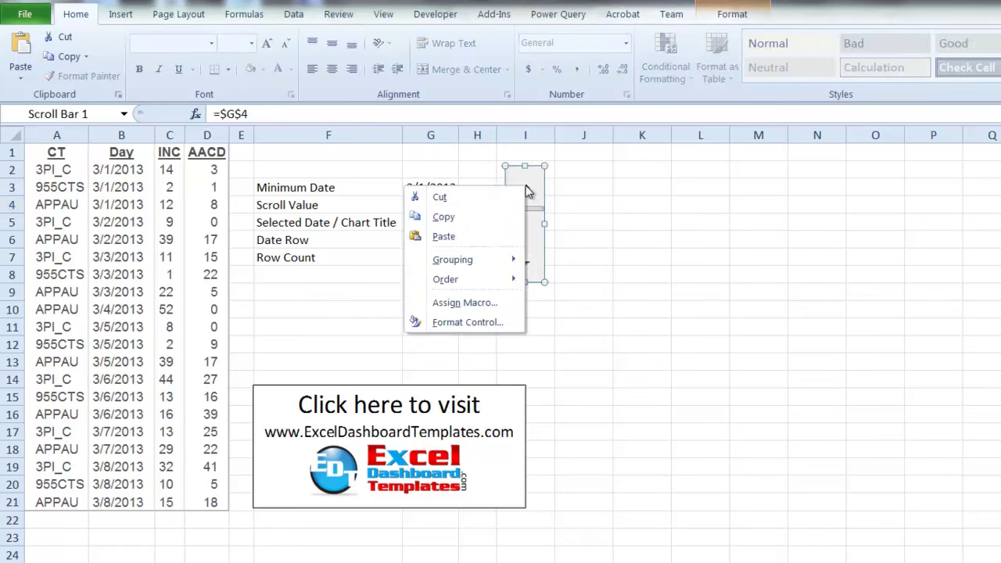
pyautogui.click(447, 325)
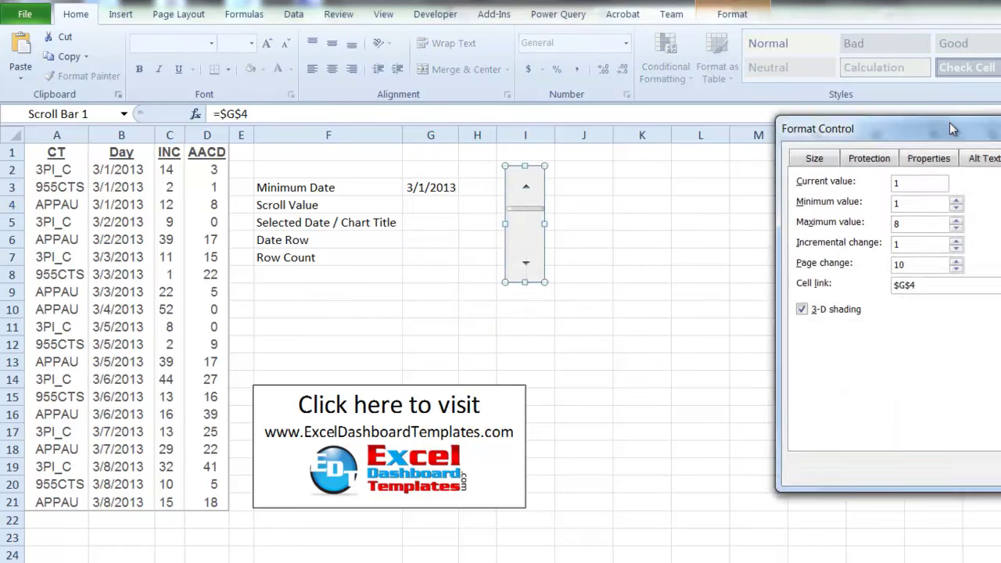
pyautogui.moveTo(950, 122); pyautogui.dragTo(606, 146)
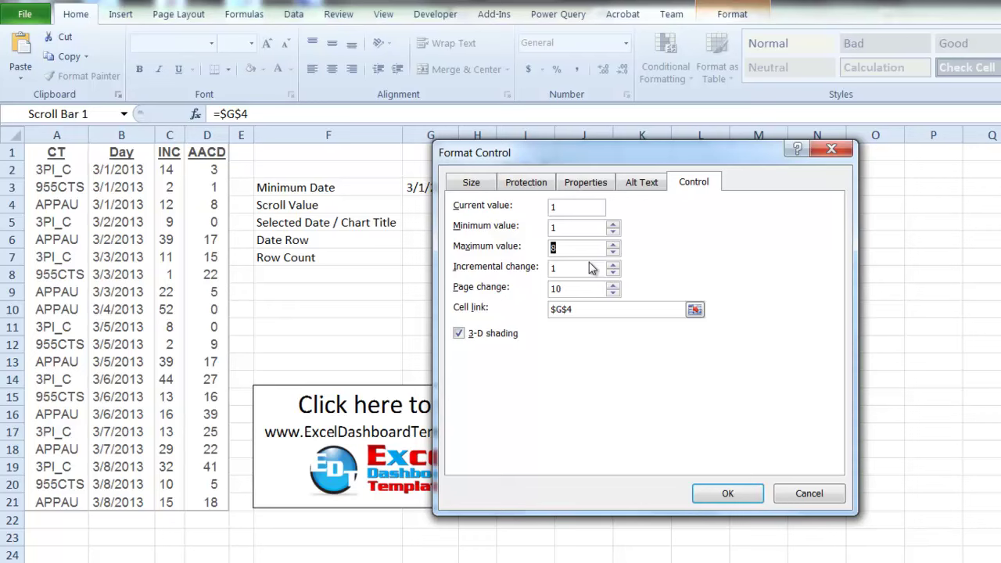
pyautogui.click(575, 274)
pyautogui.click(578, 310)
pyautogui.moveTo(651, 162); pyautogui.dragTo(716, 133)
pyautogui.moveTo(653, 277); pyautogui.dragTo(612, 279)
pyautogui.press('Delete')
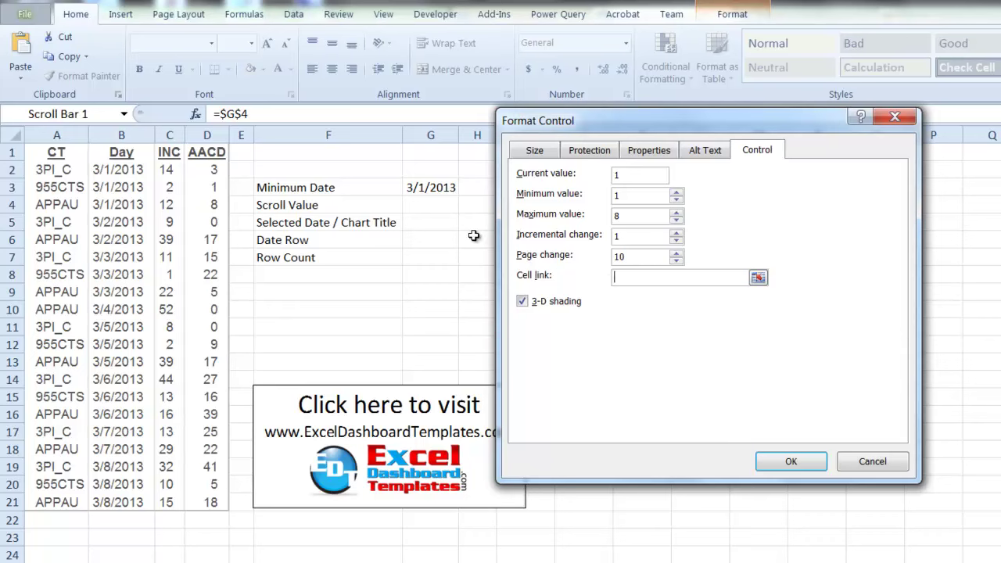
pyautogui.click(439, 208)
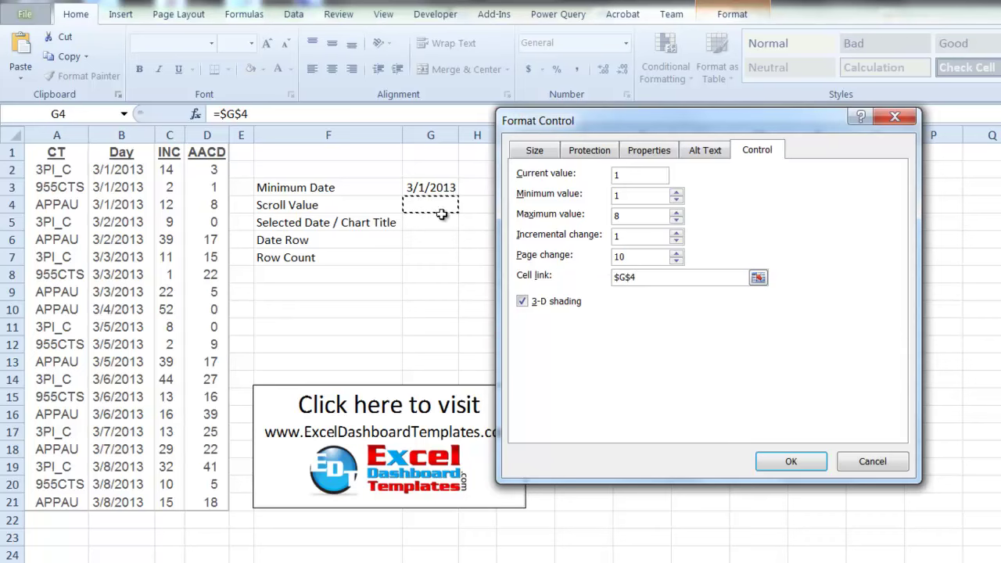
pyautogui.click(805, 463)
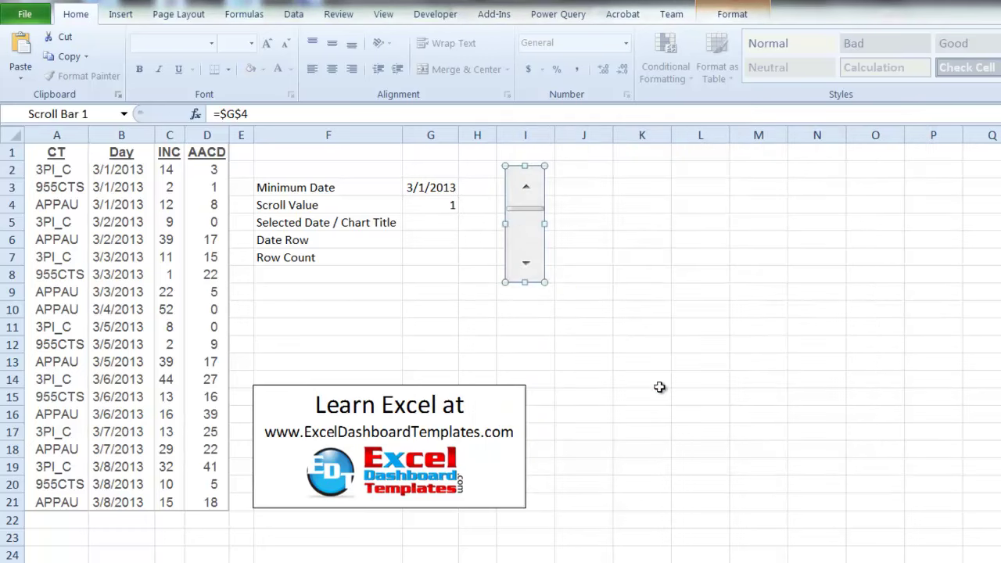
pyautogui.press('Escape')
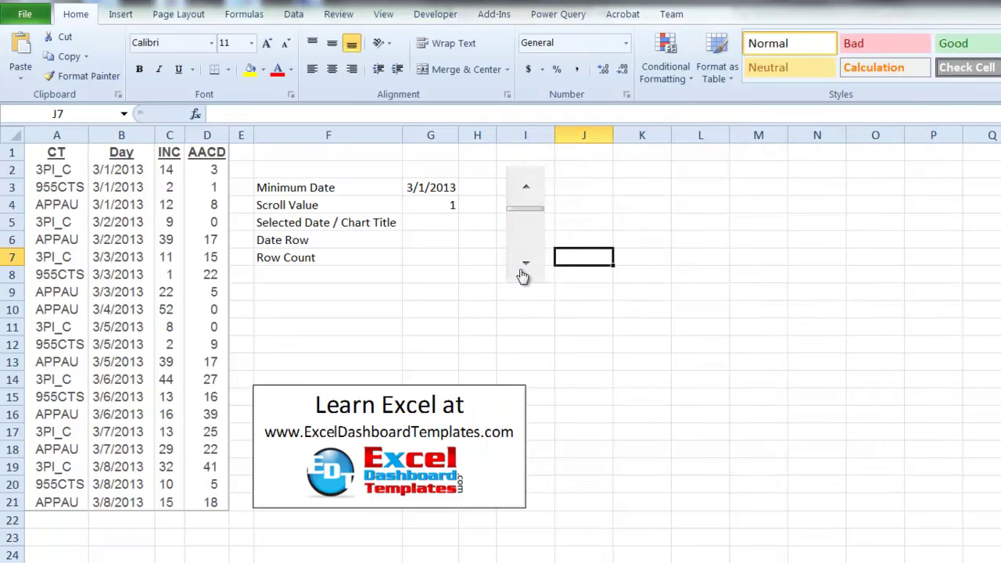
# - Step the Scroll Value up to its maximum 8 and back down to 4, then select G5
pyautogui.click(522, 274)
pyautogui.click(522, 274)
pyautogui.click(523, 274)
pyautogui.click(522, 274)
pyautogui.click(517, 273)
pyautogui.click(525, 274)
pyautogui.click(525, 274)
pyautogui.click(525, 188)
pyautogui.click(525, 189)
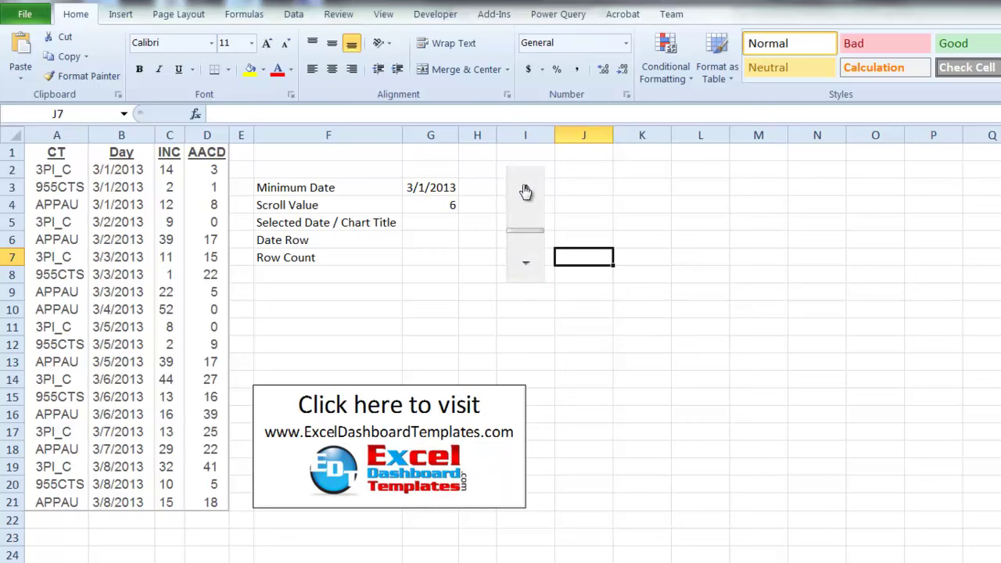
pyautogui.click(525, 188)
pyautogui.click(526, 189)
pyautogui.click(422, 225)
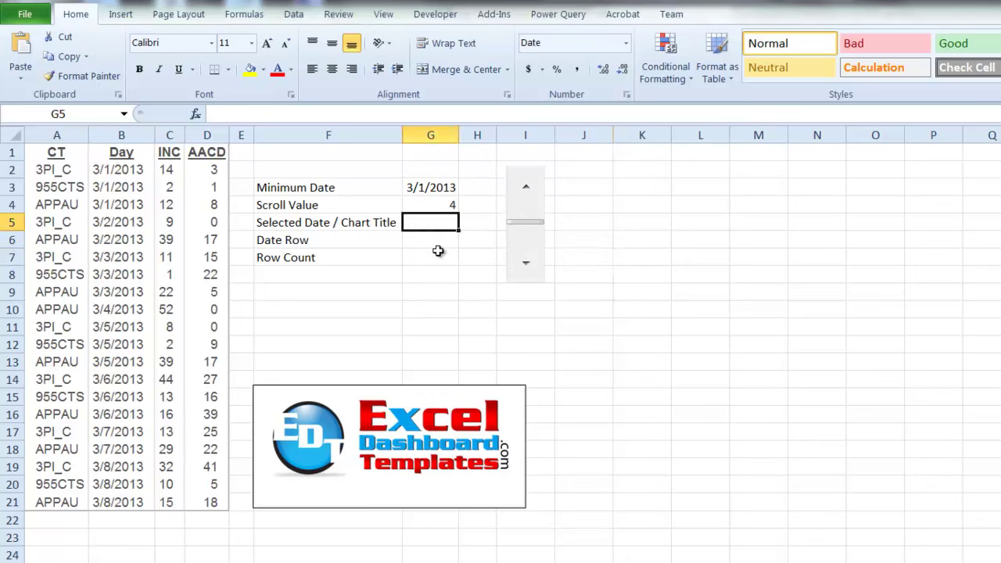
# - Enter =G3+G4 in G5 and lower the Scroll Value to test the date
pyautogui.write('=')
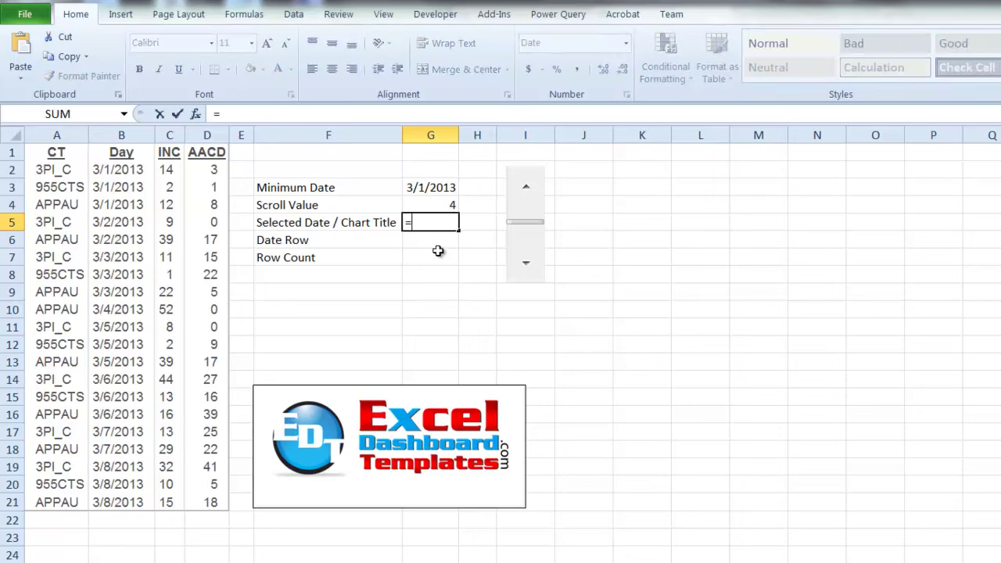
pyautogui.click(442, 188)
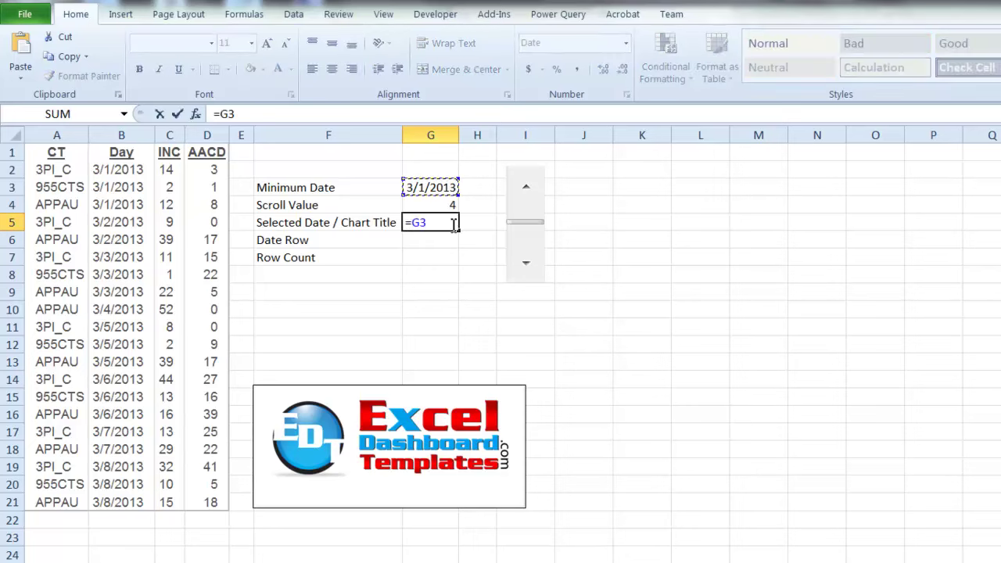
pyautogui.write('+')
pyautogui.click(447, 204)
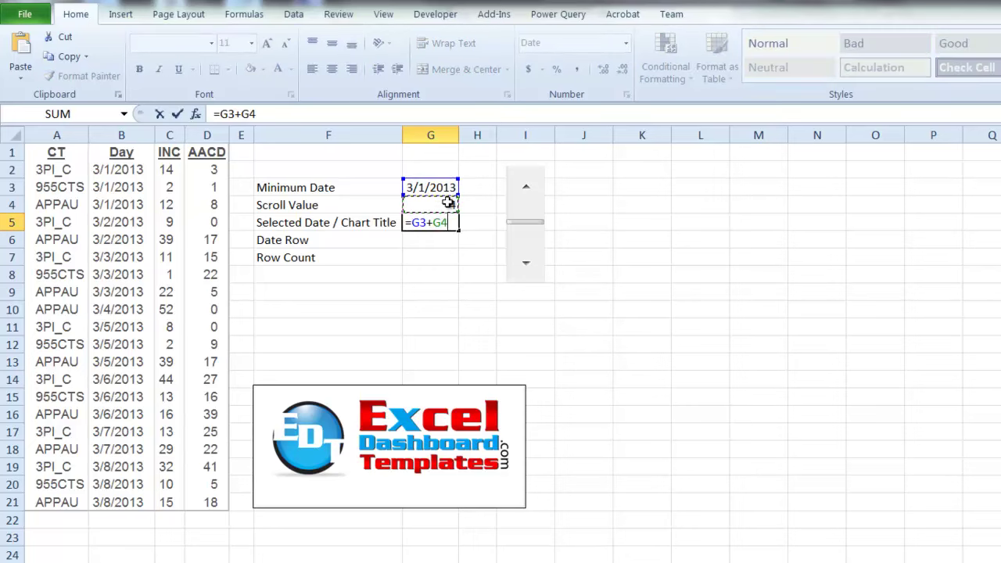
pyautogui.press('Return')
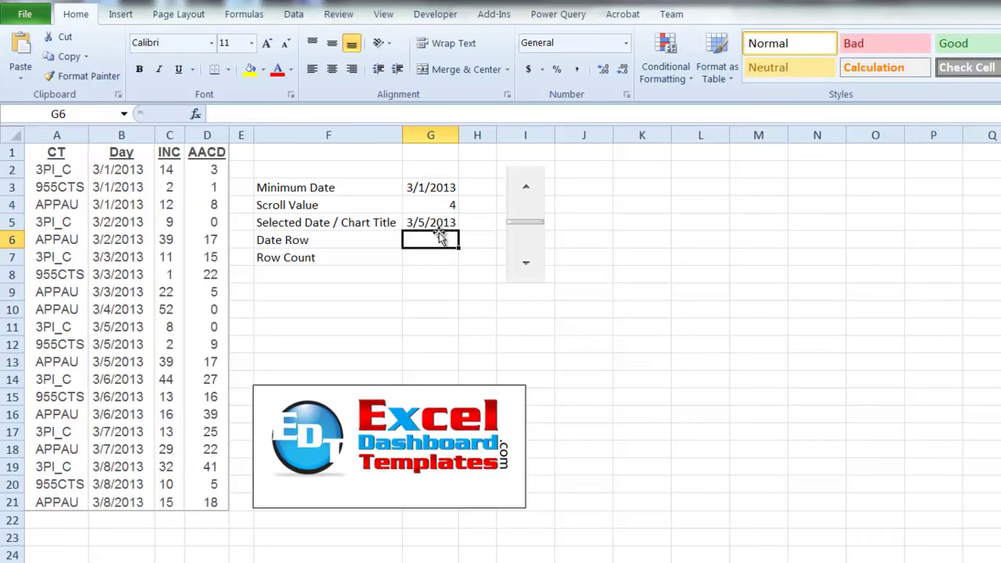
pyautogui.click(519, 186)
pyautogui.click(518, 186)
pyautogui.click(513, 192)
# - Correct the Selected Date formula in G5 to =G3+G4-1
pyautogui.click(436, 222)
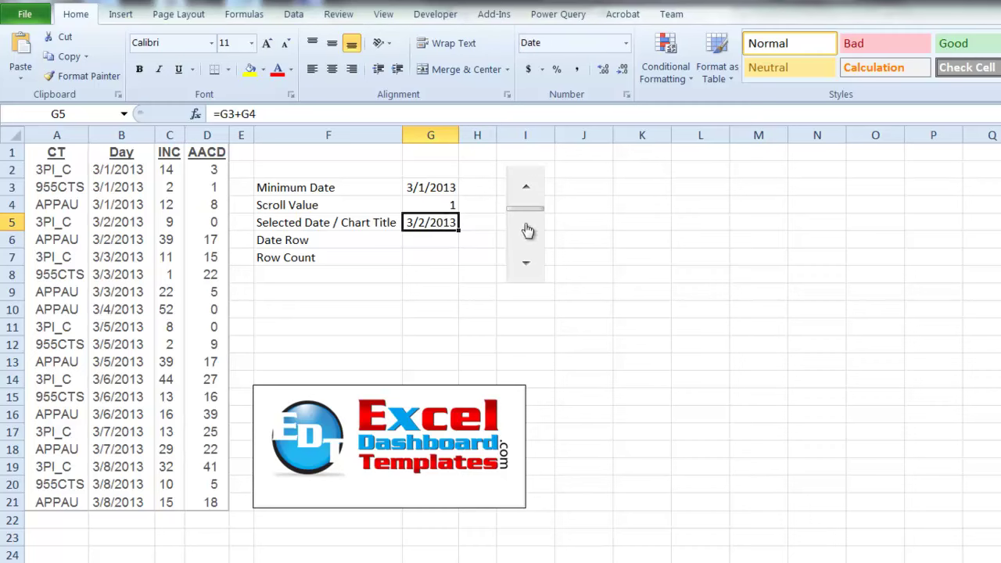
pyautogui.click(338, 118)
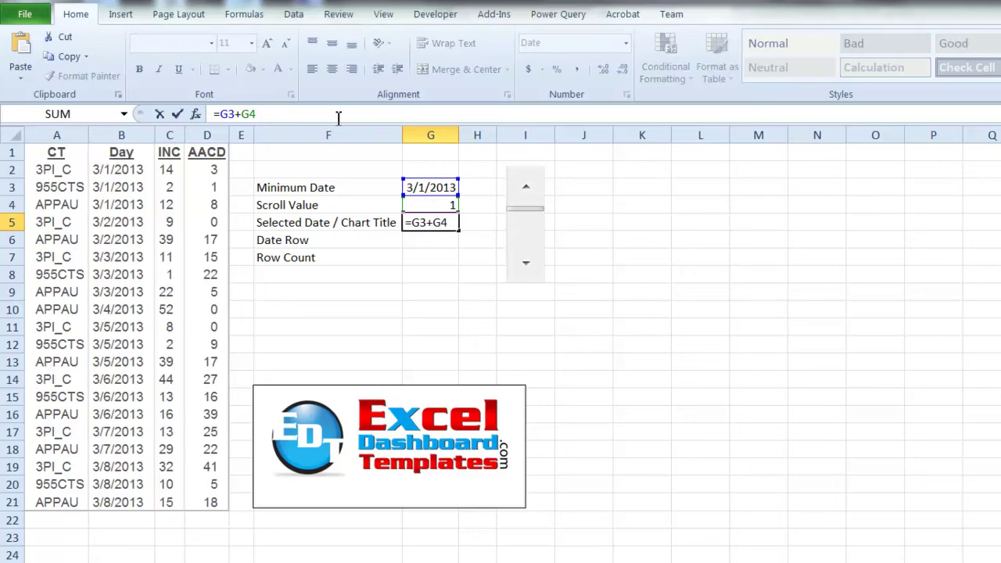
pyautogui.write('1')
pyautogui.press('Return')
# - Raise the Scroll Value to 6 and confirm the Selected Date reads 3/6/2013
pyautogui.moveTo(358, 222); pyautogui.dragTo(438, 222)
pyautogui.click(526, 263)
pyautogui.click(526, 266)
pyautogui.click(525, 275)
pyautogui.click(525, 275)
pyautogui.click(527, 275)
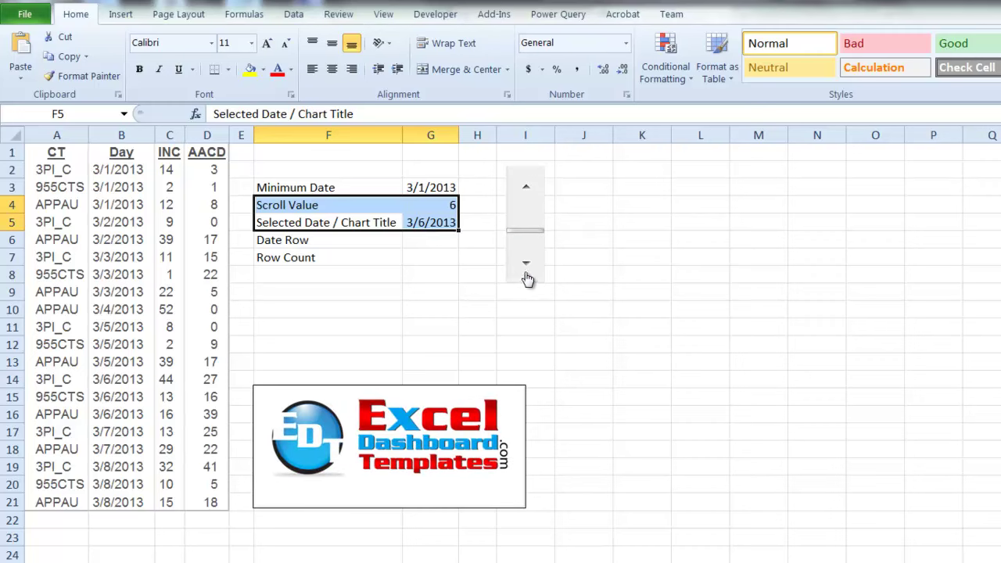
pyautogui.doubleClick(436, 241)
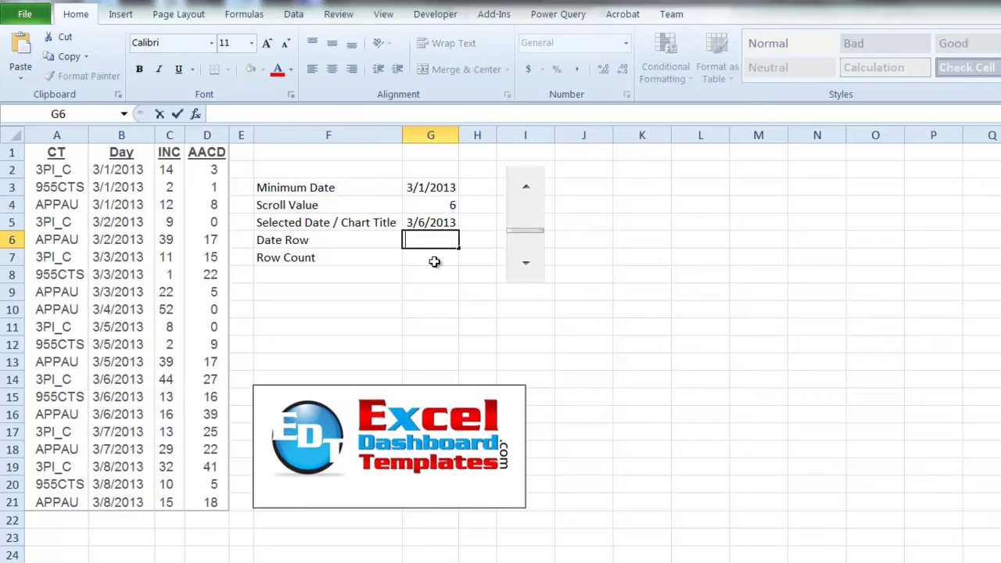
pyautogui.press('Escape')
pyautogui.moveTo(335, 228); pyautogui.dragTo(412, 220)
pyautogui.click(435, 188)
pyautogui.moveTo(436, 188); pyautogui.dragTo(402, 236)
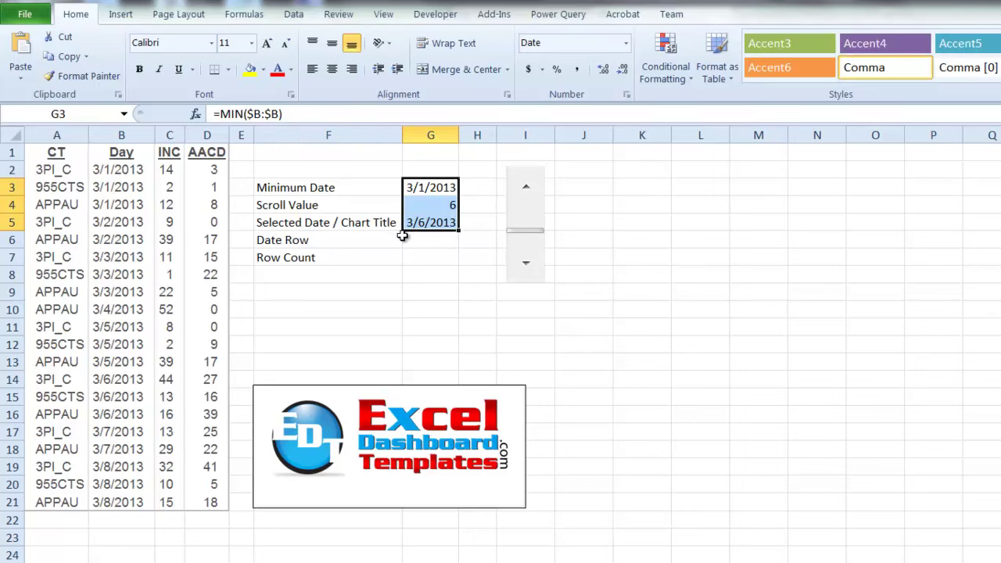
pyautogui.click(361, 199)
pyautogui.moveTo(333, 181); pyautogui.dragTo(420, 253)
pyautogui.click(351, 244)
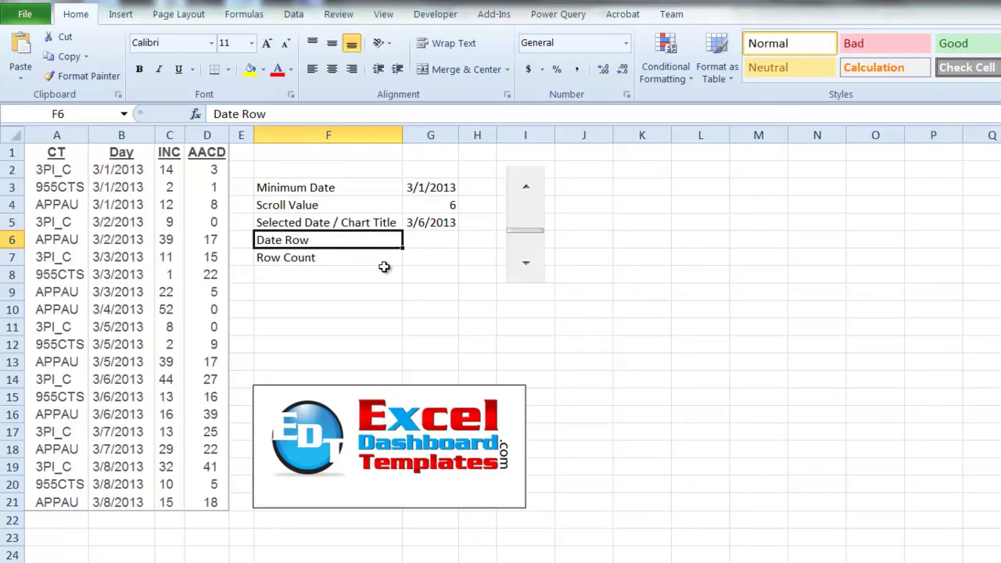
pyautogui.click(443, 236)
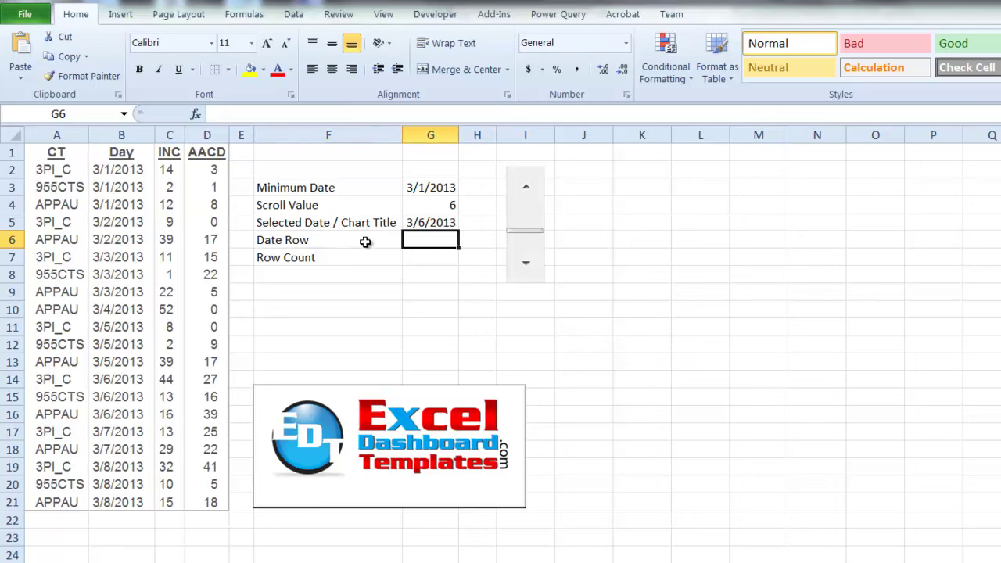
pyautogui.moveTo(167, 170); pyautogui.dragTo(149, 348)
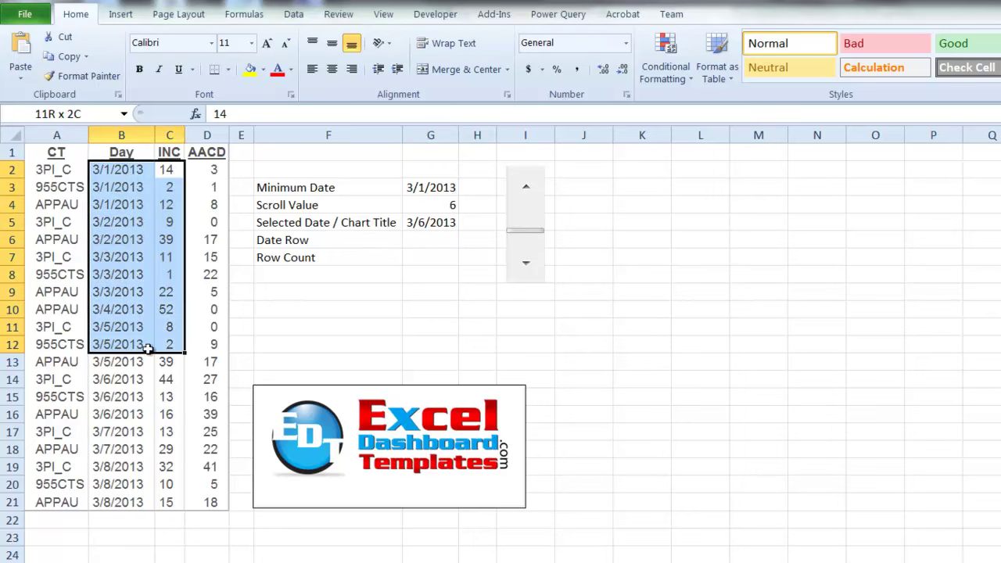
pyautogui.moveTo(130, 168); pyautogui.dragTo(125, 327)
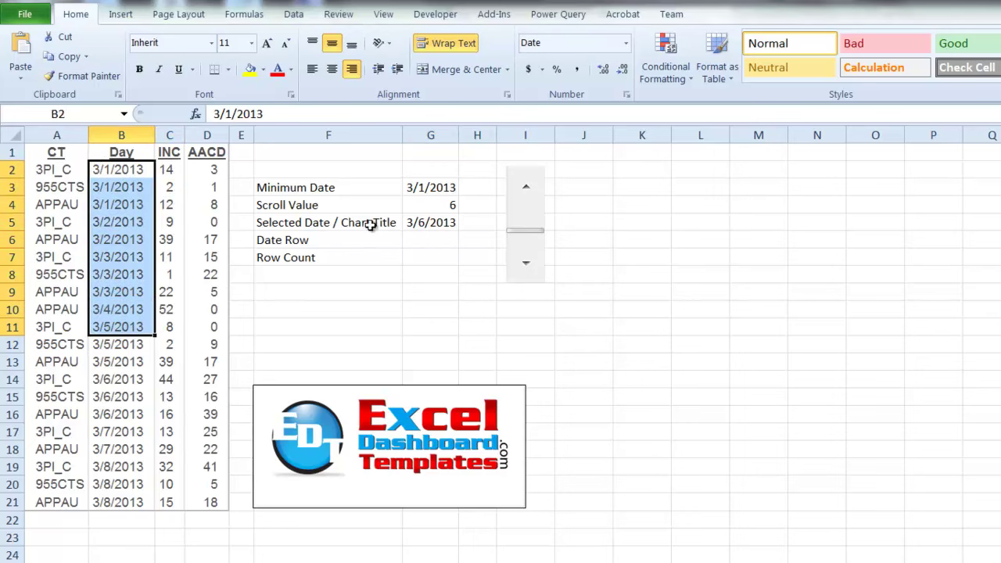
pyautogui.click(445, 215)
pyautogui.click(429, 240)
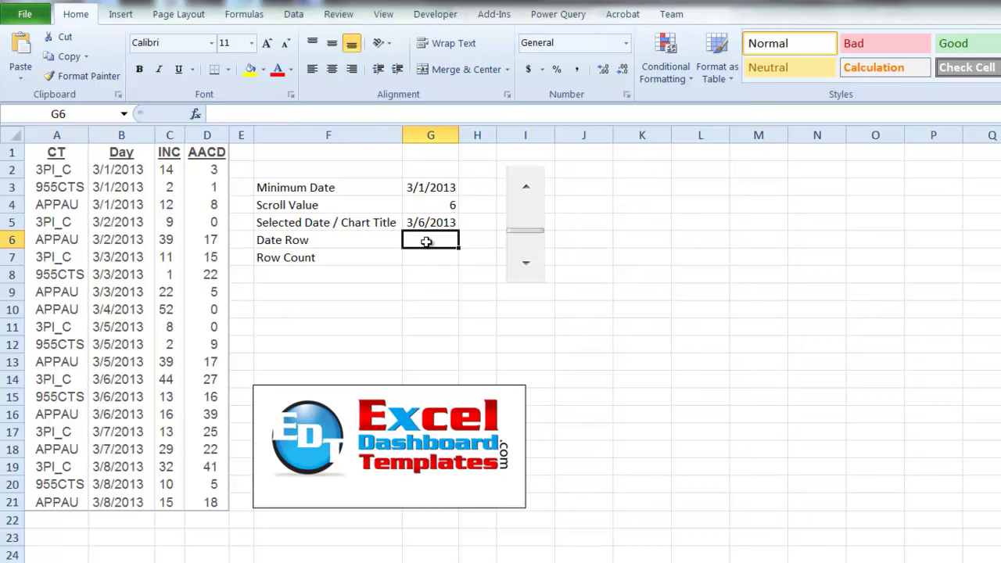
# - Enter =MATCH($G$5,$B:$B,0) in G6 to find the selected date's first row
pyautogui.write('=mat')
pyautogui.press('Tab')
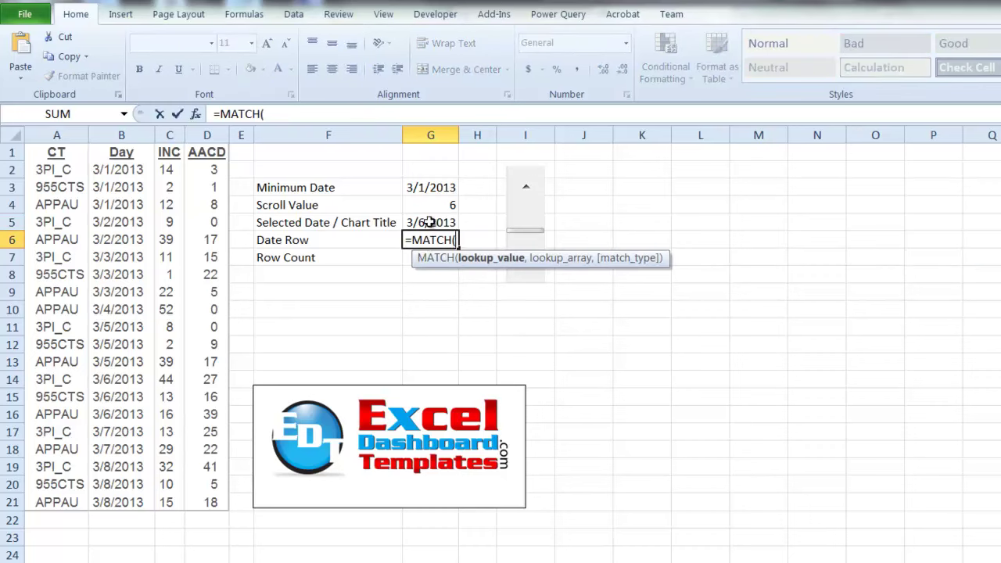
pyautogui.click(429, 222)
pyautogui.press('F4')
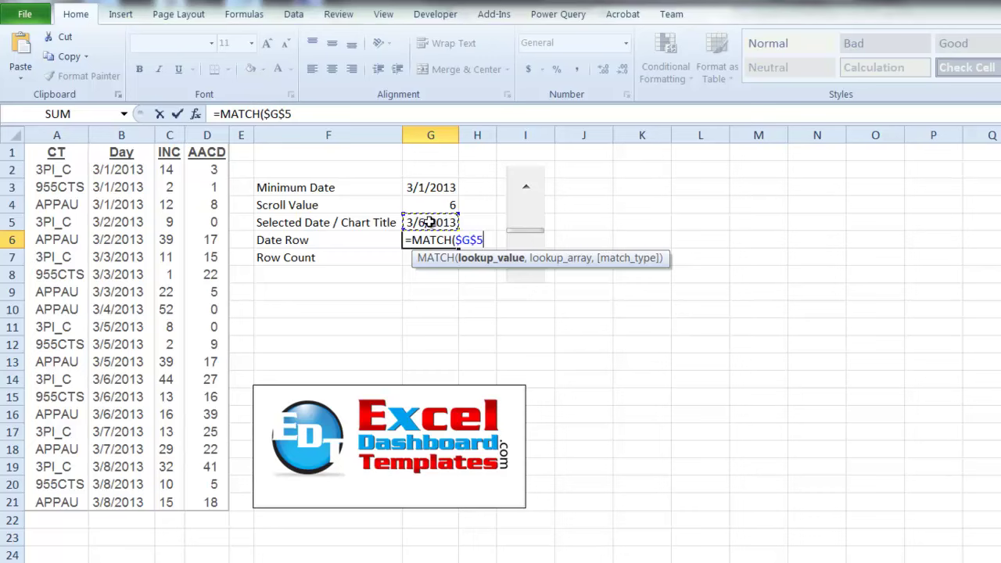
pyautogui.write(',')
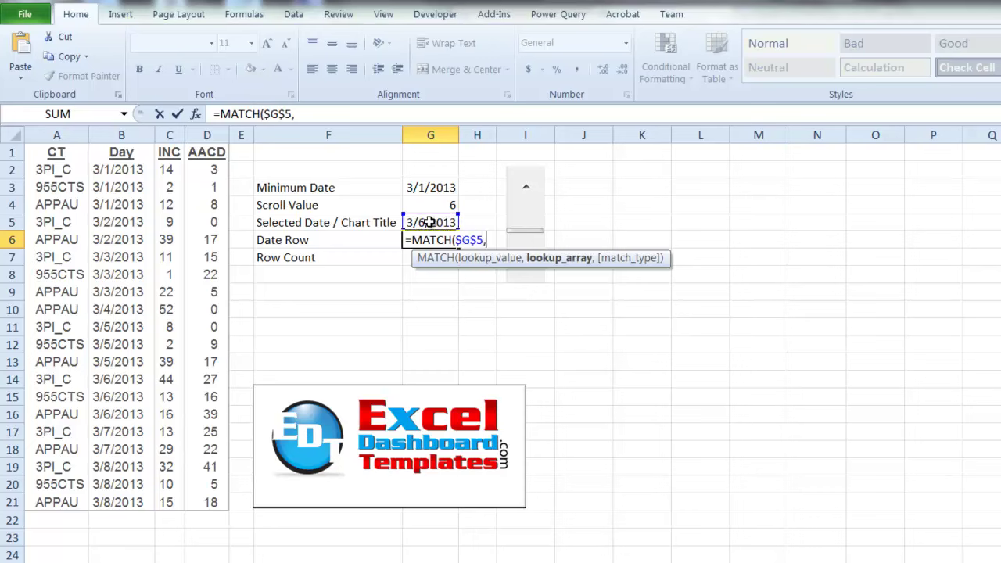
pyautogui.click(121, 136)
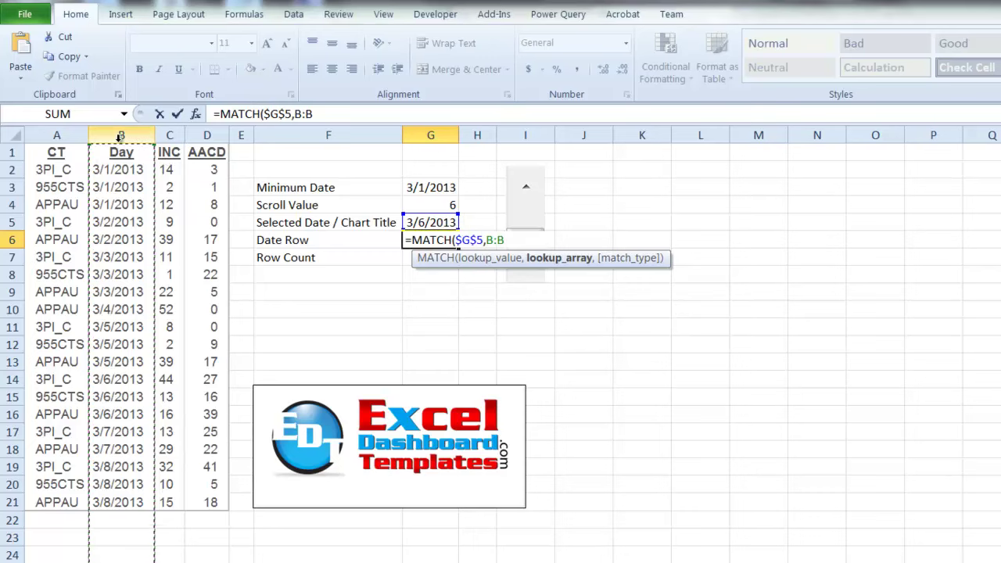
pyautogui.press('F4')
pyautogui.write(',')
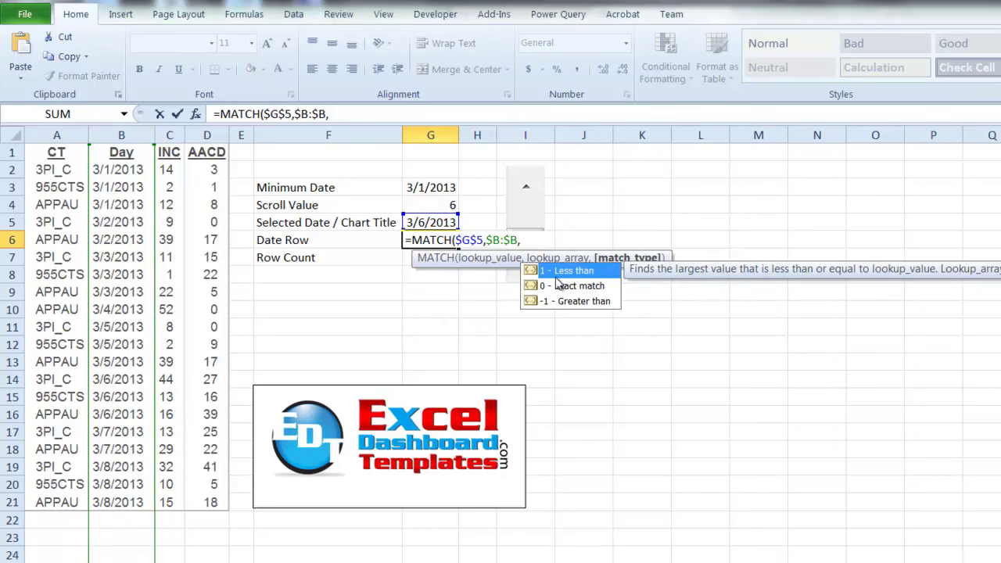
pyautogui.write('0)')
pyautogui.press('Return')
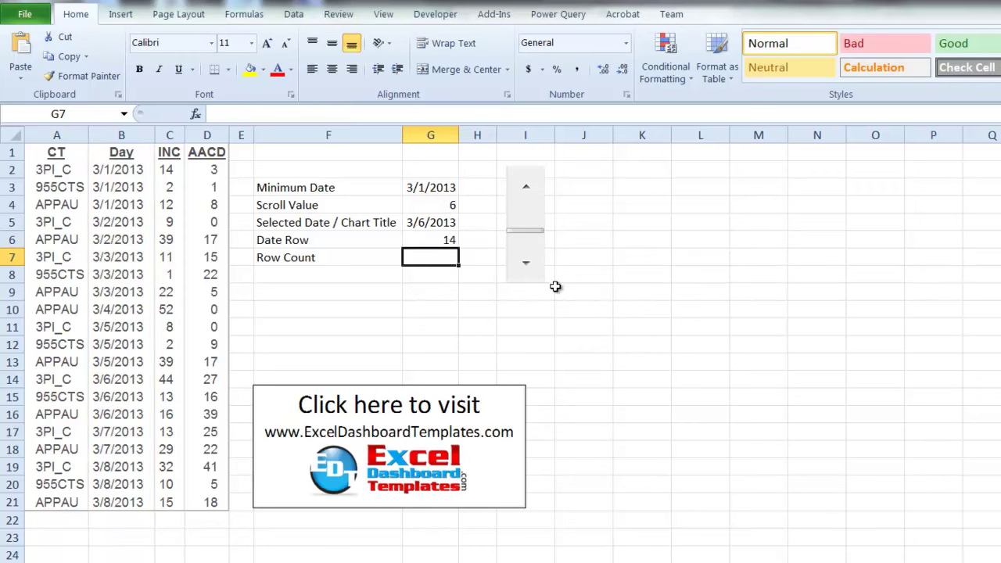
# - Check Date Row 14 against the three 3/6/2013 rows in column B
pyautogui.click(442, 240)
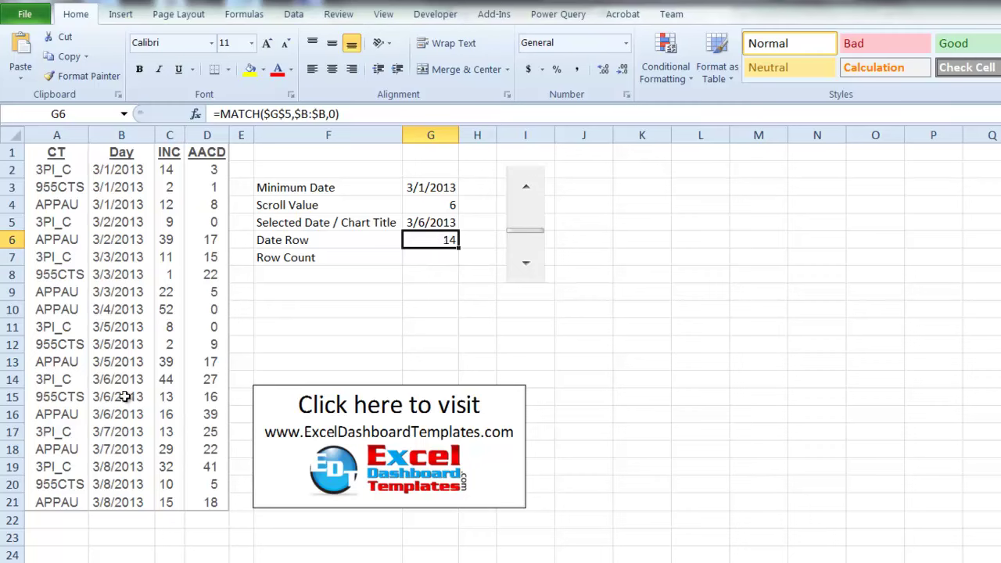
pyautogui.click(164, 380)
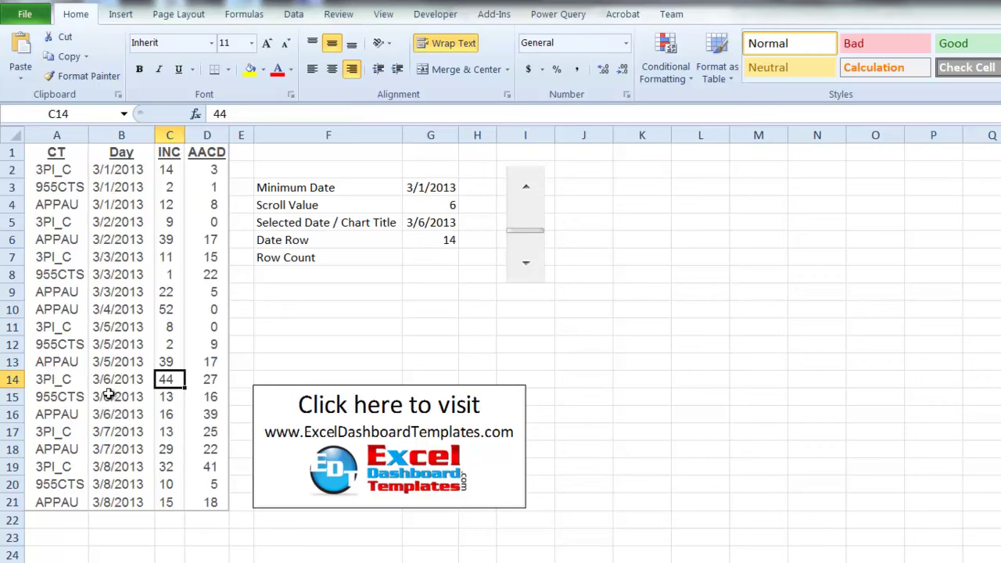
pyautogui.click(426, 258)
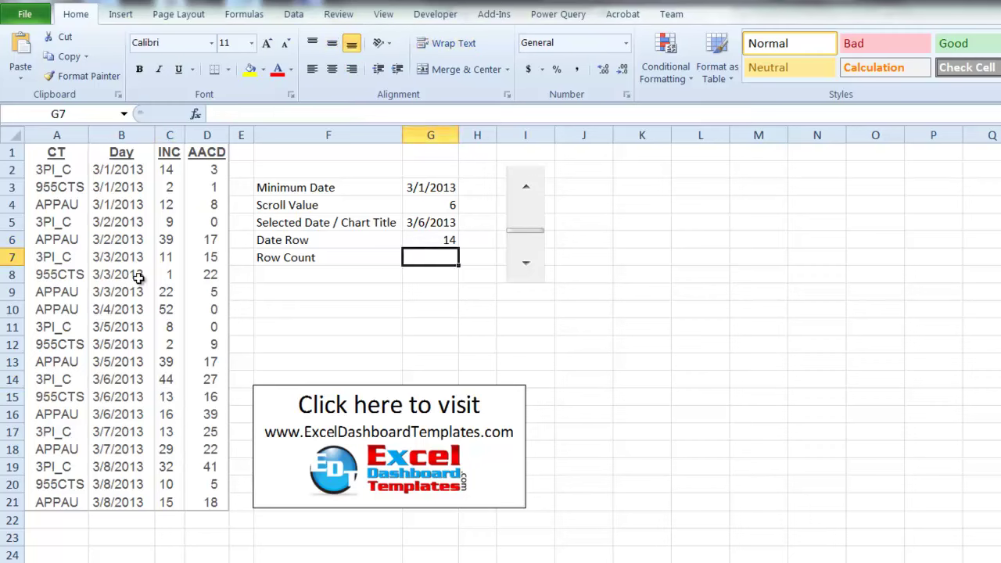
pyautogui.click(117, 308)
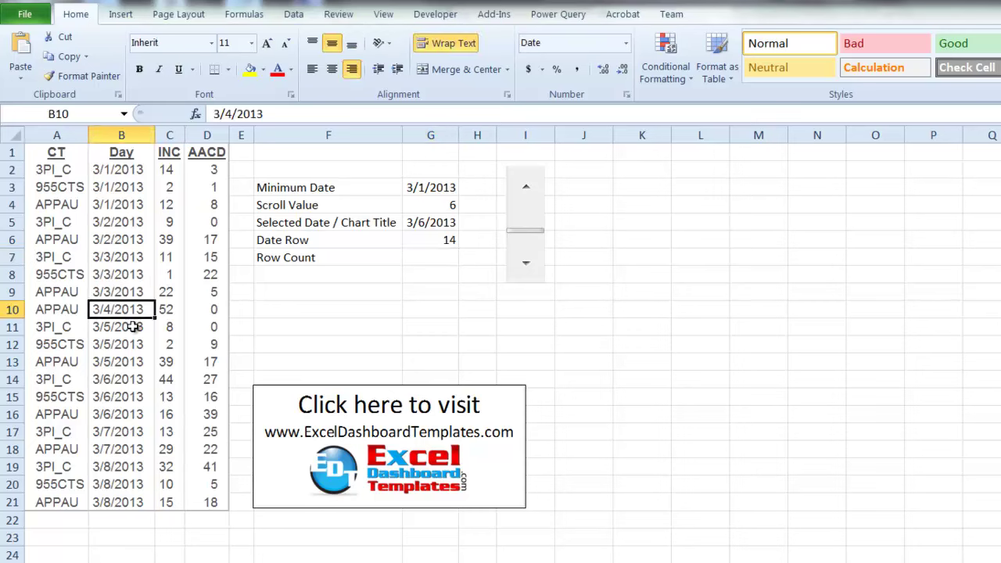
pyautogui.moveTo(114, 388); pyautogui.dragTo(116, 412)
pyautogui.click(411, 258)
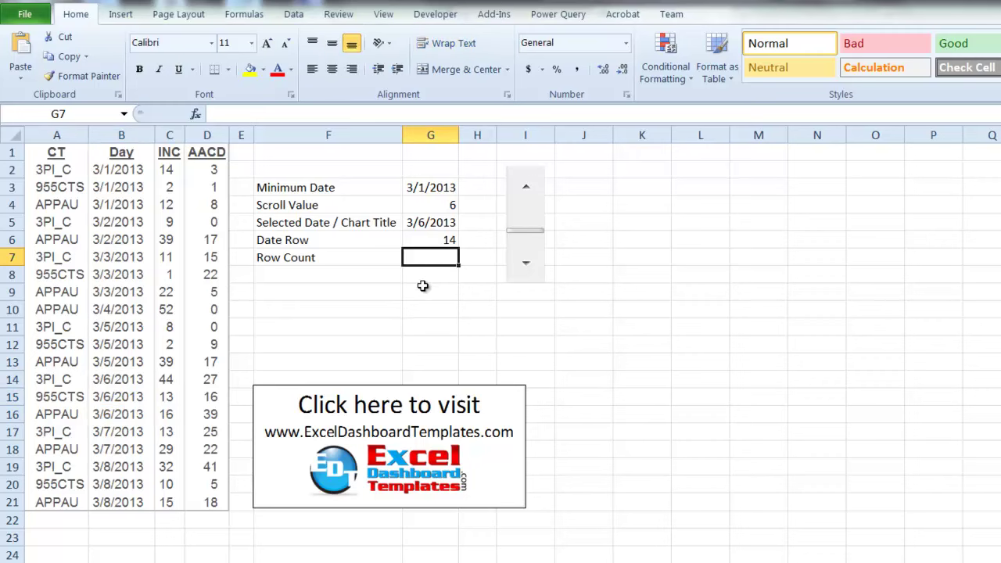
# - Enter =COUNTIF($B:$B,$G$5) in G7, returning 3 rows for 3/6/2013
pyautogui.write('=')
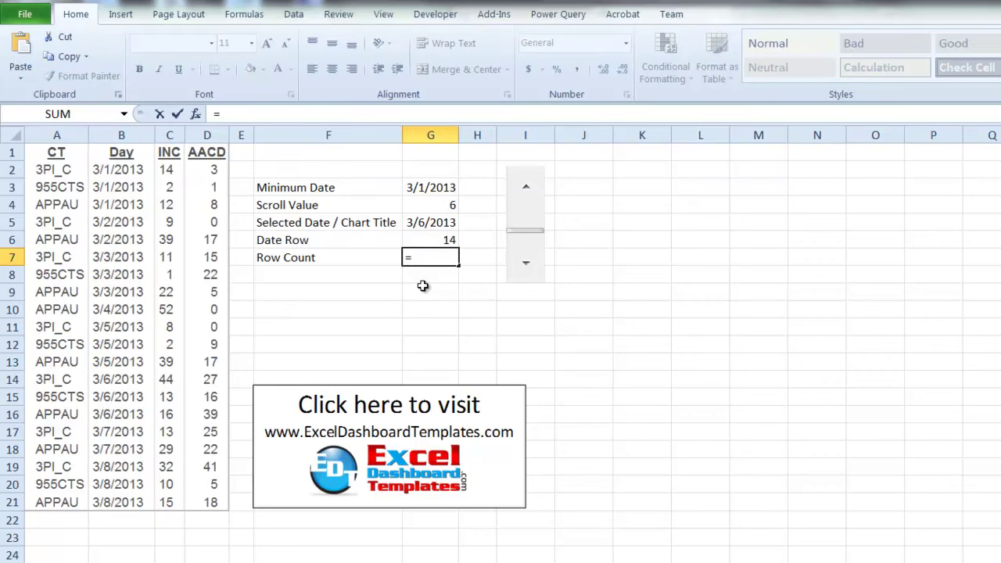
pyautogui.write('countif')
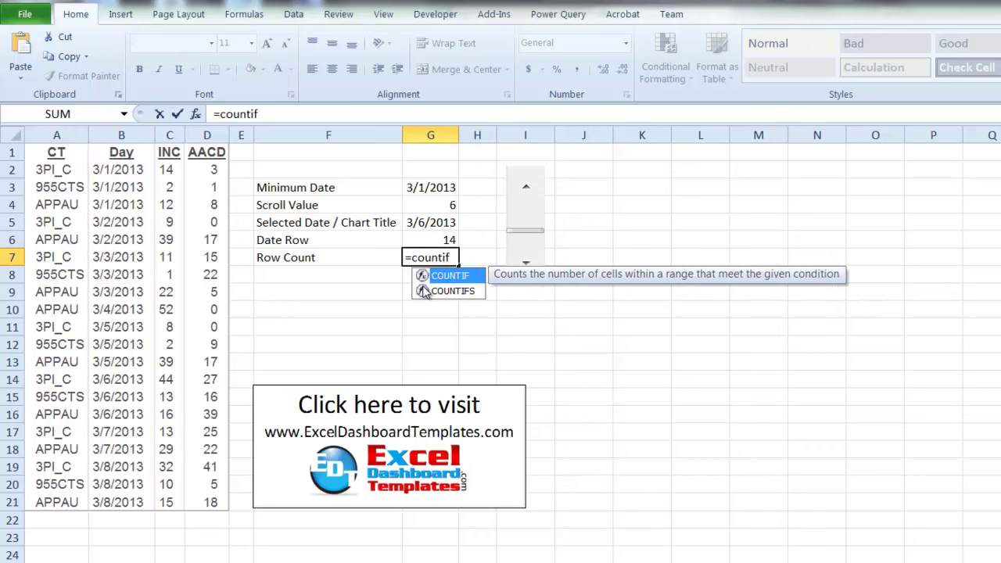
pyautogui.press('Tab')
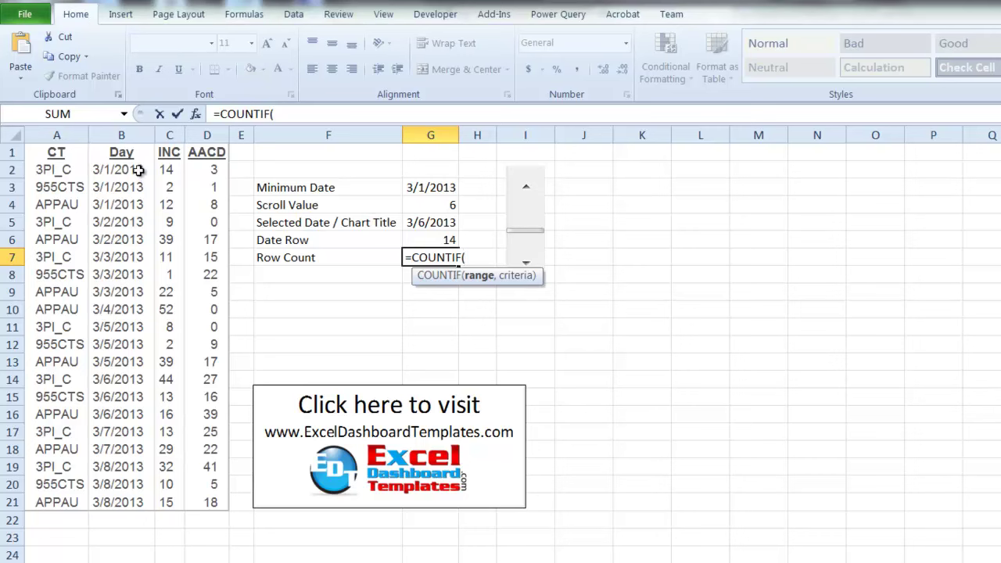
pyautogui.click(125, 134)
pyautogui.press('F4')
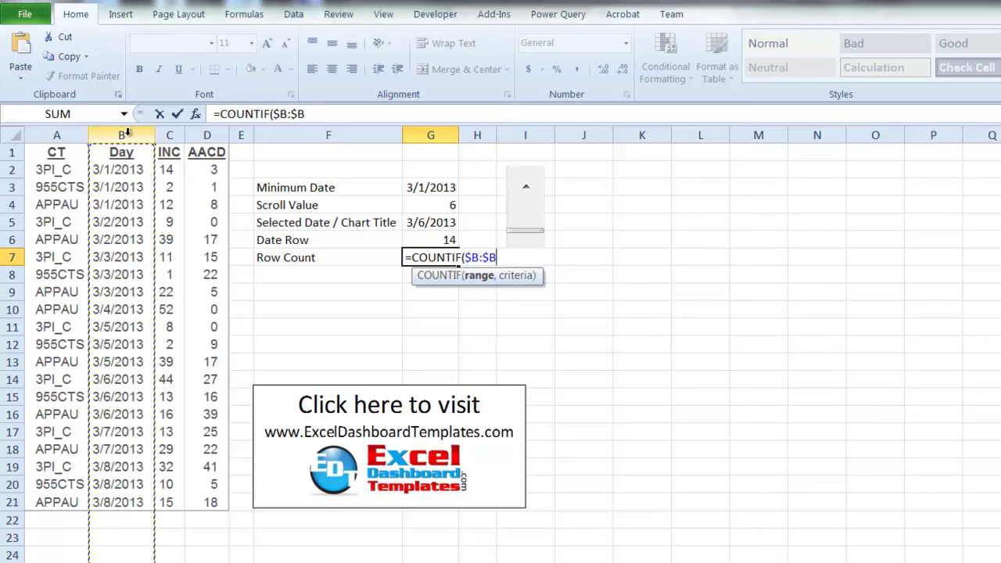
pyautogui.write(',')
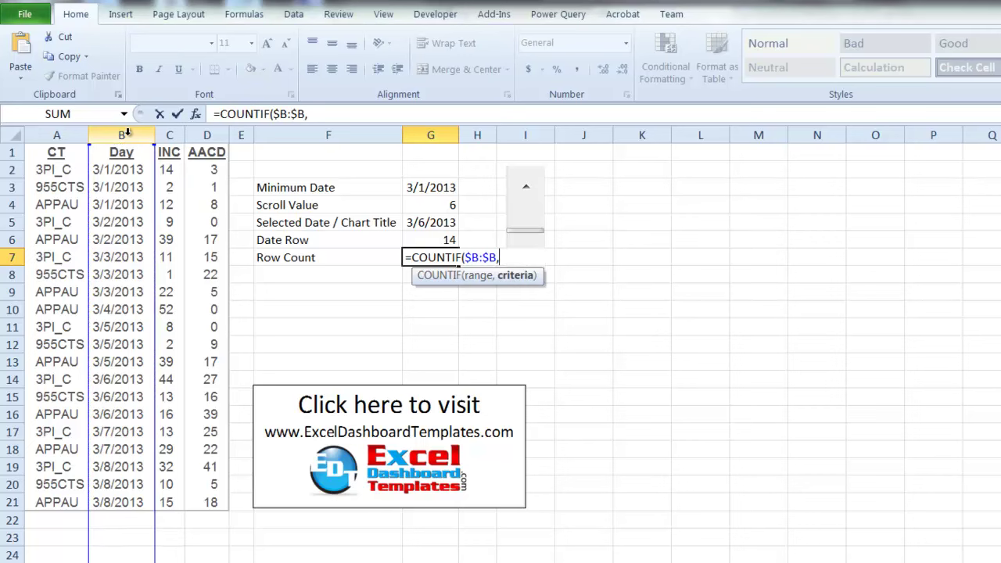
pyautogui.click(420, 225)
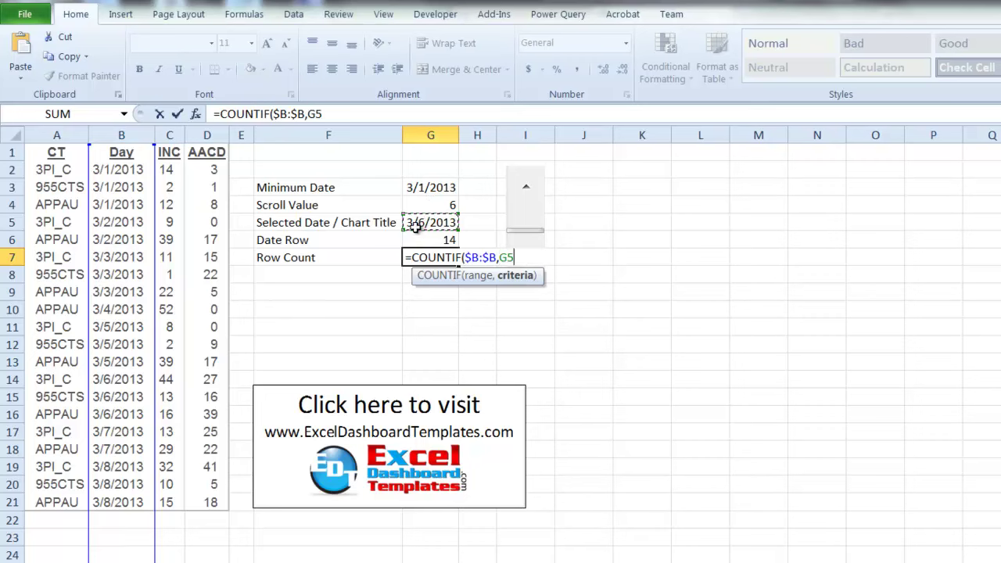
pyautogui.press('F4')
pyautogui.write(')')
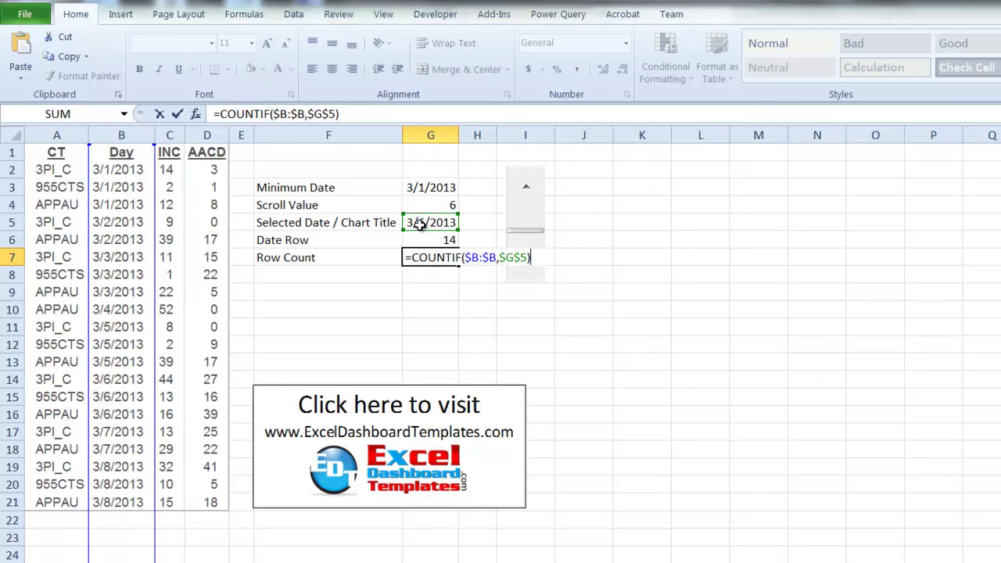
pyautogui.press('Return')
pyautogui.click(429, 259)
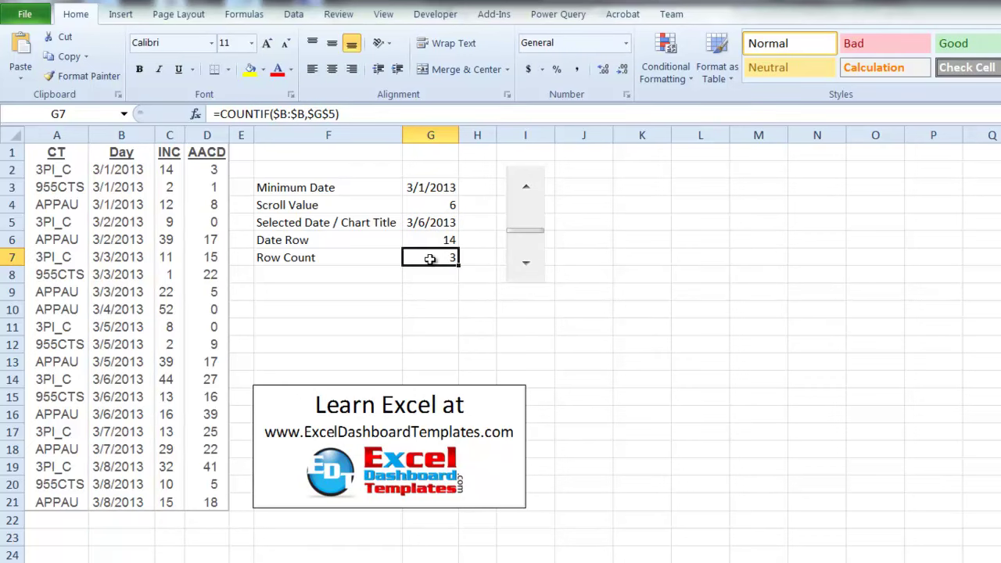
# - Step the Scroll Value back to 2 (3/2/2013), checking the 3/3/2013 rows, then select F3:G7
pyautogui.click(525, 187)
pyautogui.click(525, 188)
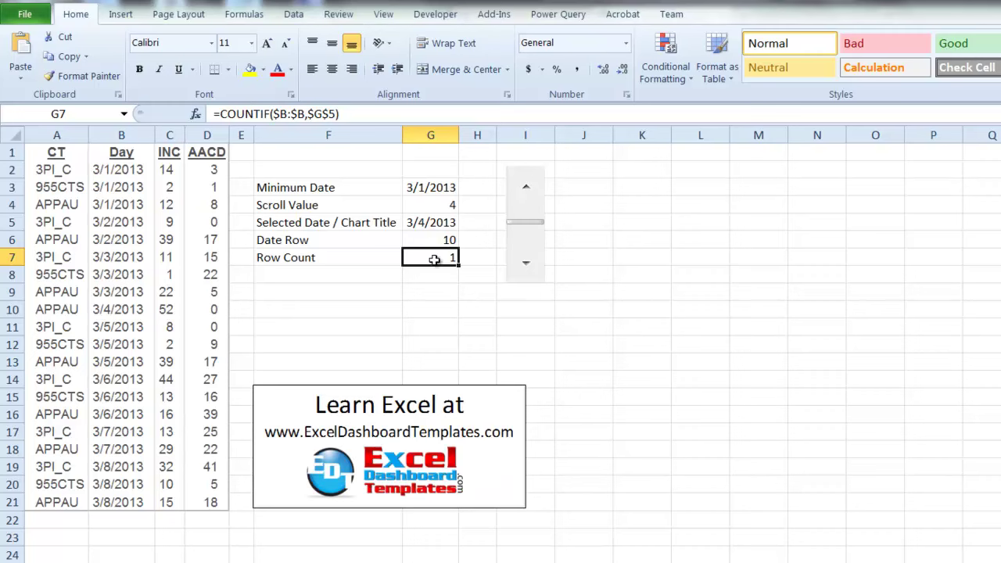
pyautogui.click(516, 197)
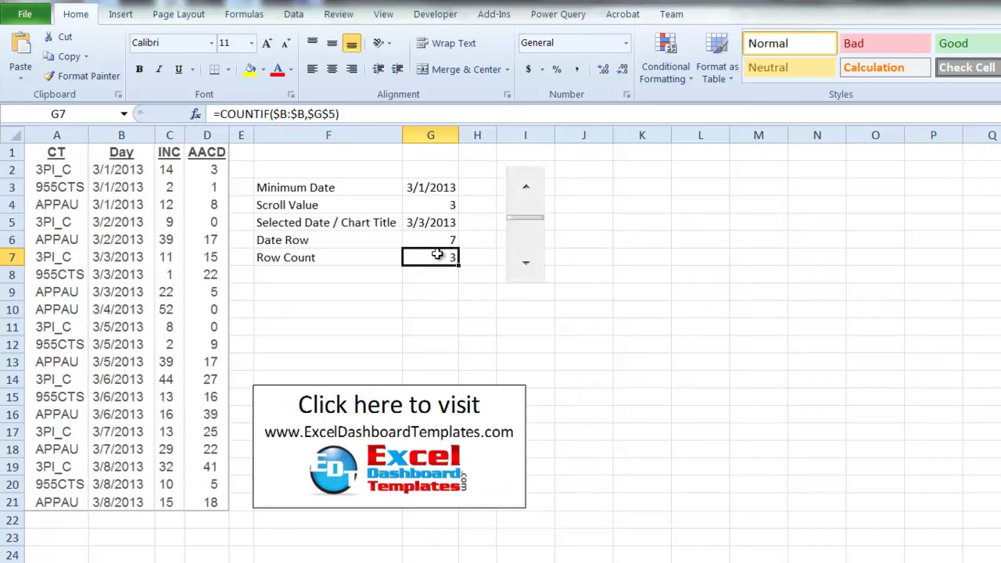
pyautogui.moveTo(112, 258); pyautogui.dragTo(110, 288)
pyautogui.click(521, 185)
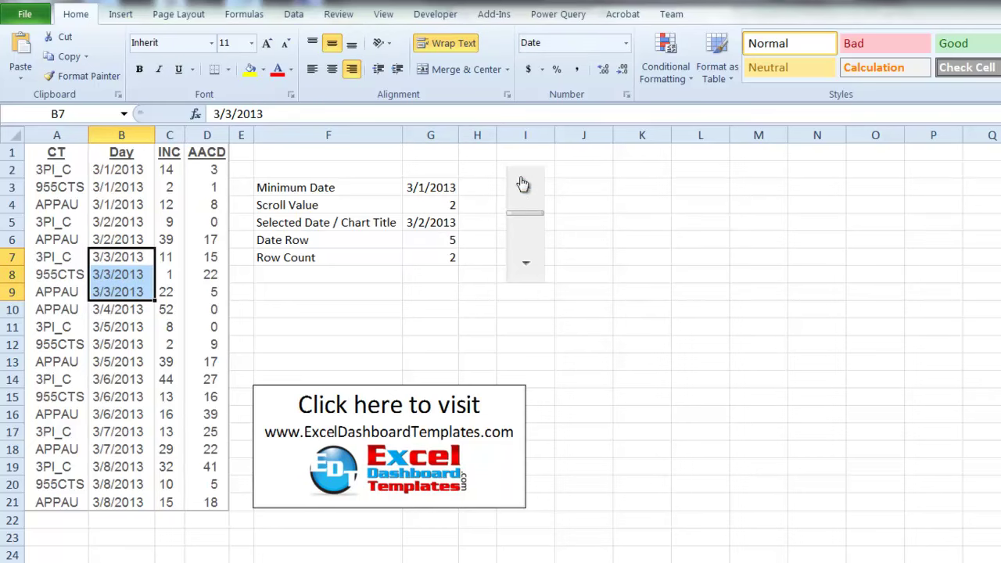
pyautogui.click(437, 277)
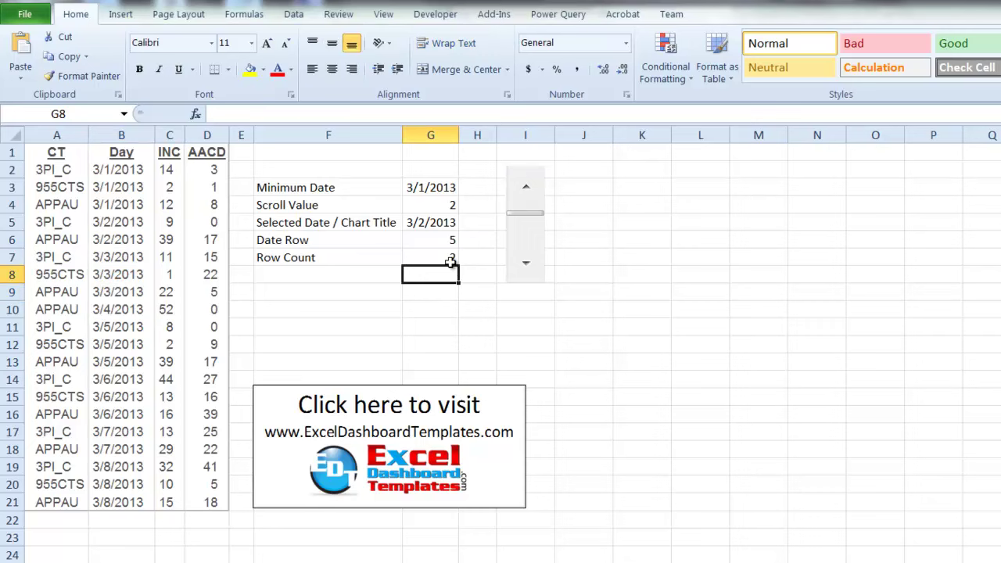
pyautogui.moveTo(341, 191); pyautogui.dragTo(415, 262)
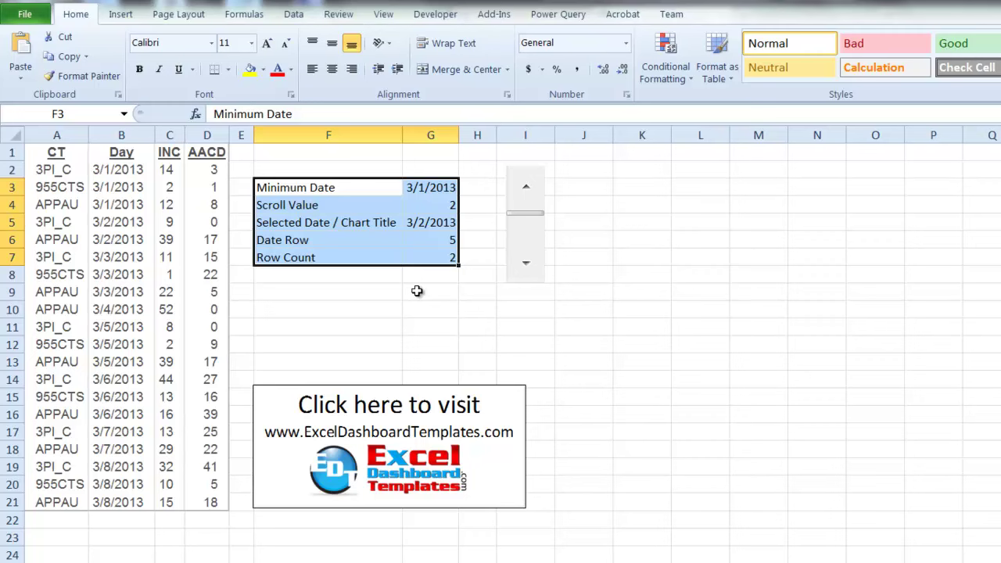
# - Select empty cell F9 and start a new workbook name called Chart2Series2
pyautogui.click(610, 340)
pyautogui.click(308, 287)
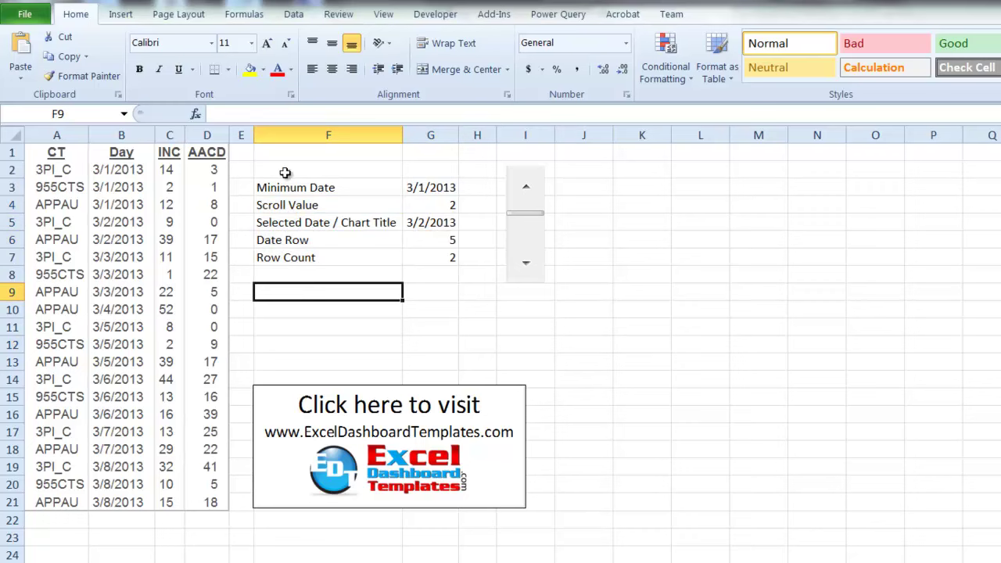
pyautogui.click(255, 14)
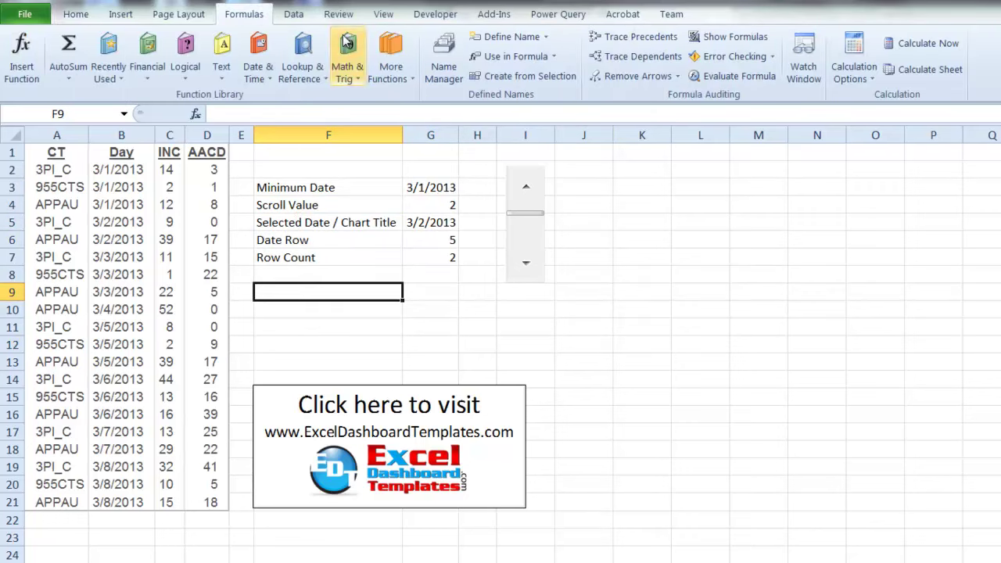
pyautogui.click(69, 17)
pyautogui.click(244, 14)
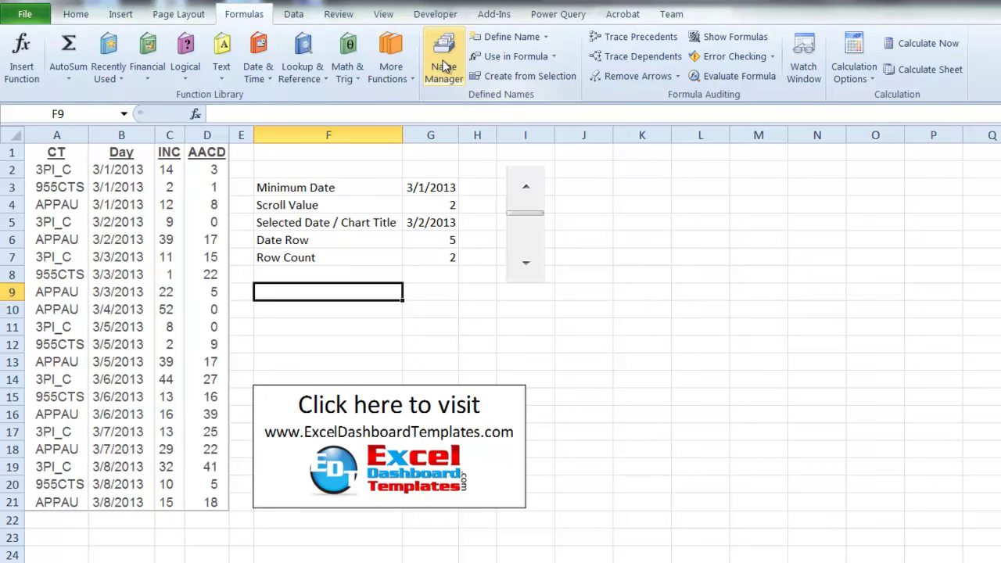
pyautogui.click(501, 39)
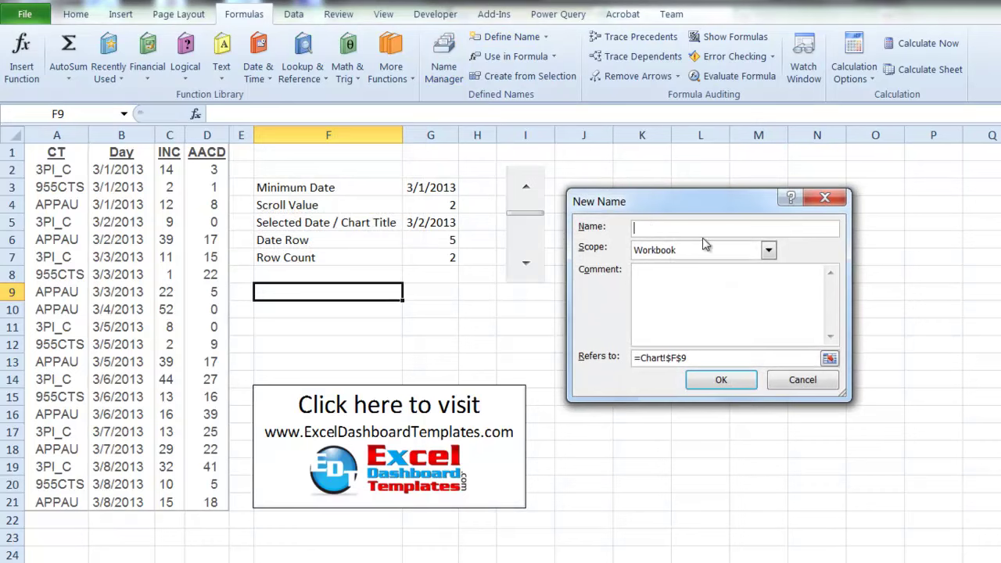
pyautogui.write('Chart2Series2')
# - Set its reference to =OFFSET(Chart!$A$1,Chart!$G$6-1,2,Chart!$G$7,1) and save the name
pyautogui.click(706, 358)
pyautogui.click(599, 358)
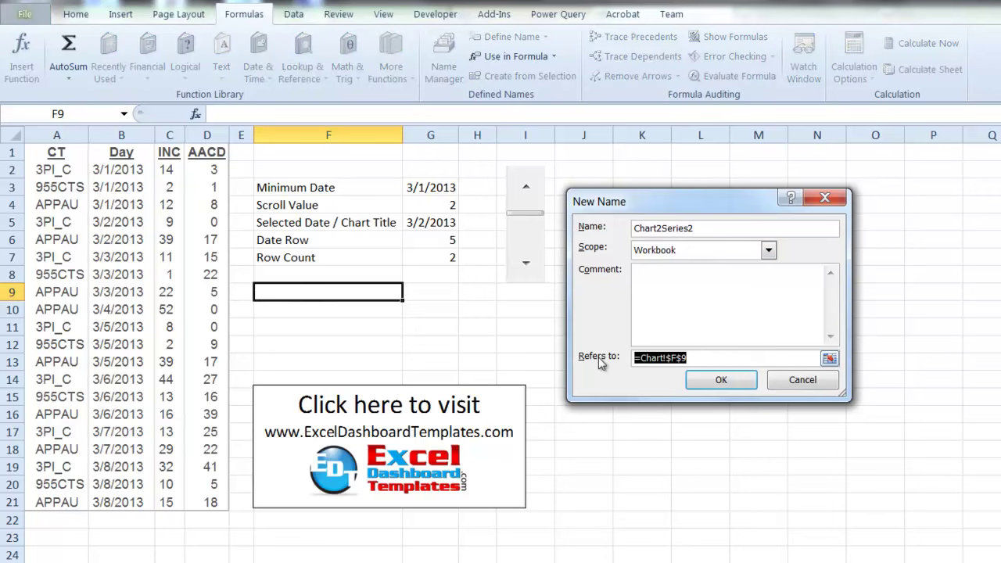
pyautogui.press('Delete')
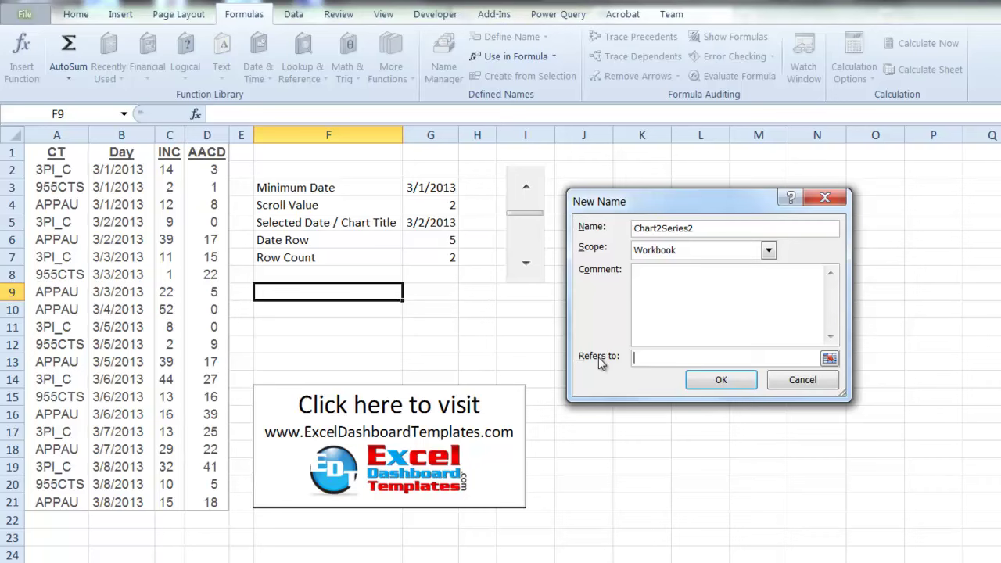
pyautogui.write('=offset(')
pyautogui.click(49, 148)
pyautogui.write(',')
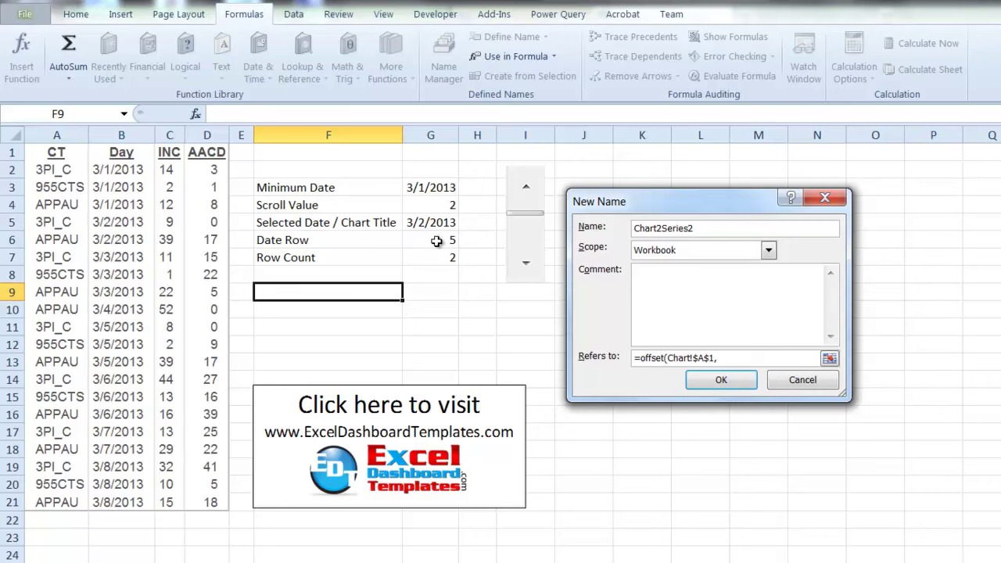
pyautogui.click(435, 241)
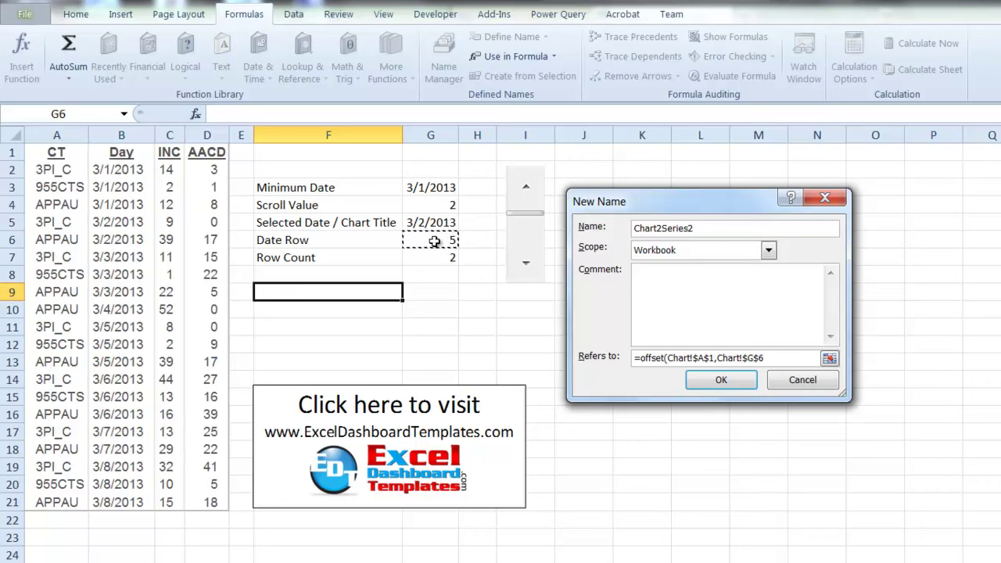
pyautogui.write('-1,2,')
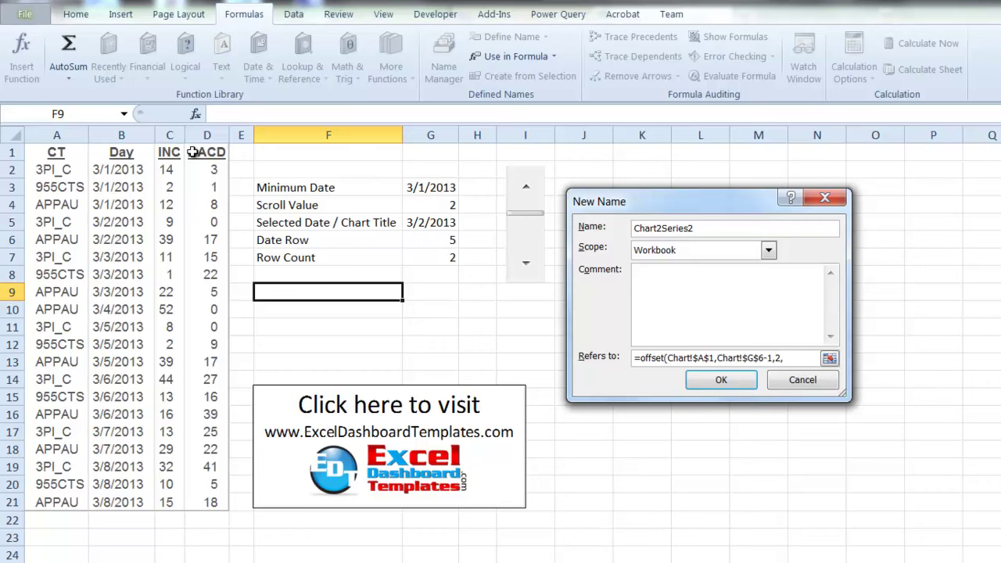
pyautogui.click(439, 260)
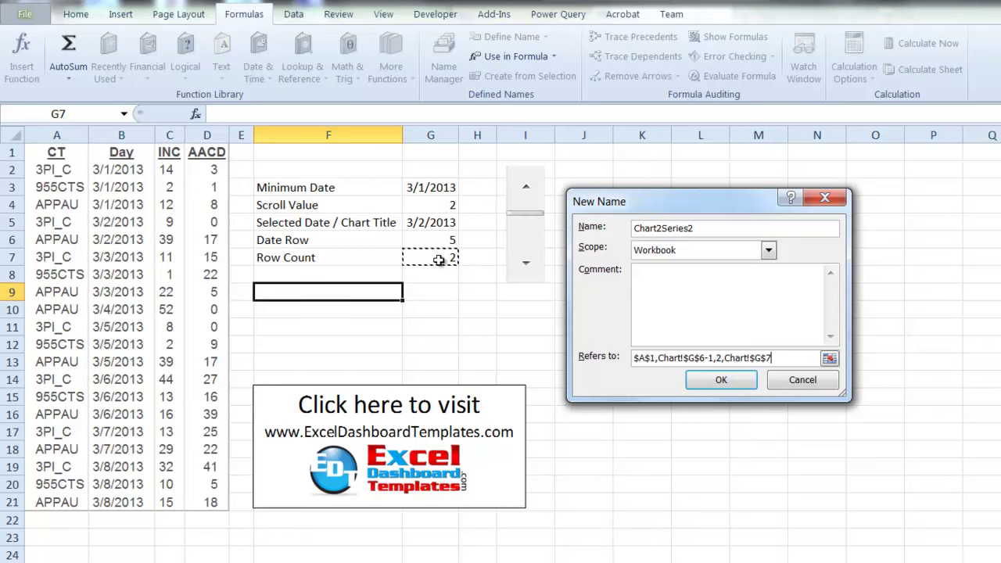
pyautogui.write(',1)')
pyautogui.press('Return')
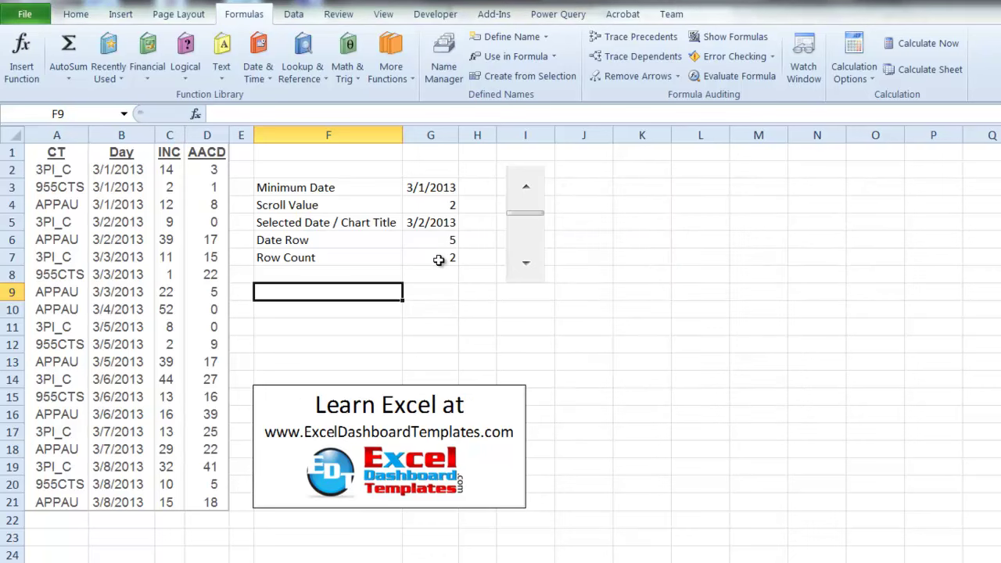
# - In Name Manager, rename the OFFSET name to Chart2Series1 and begin another new name
pyautogui.click(443, 61)
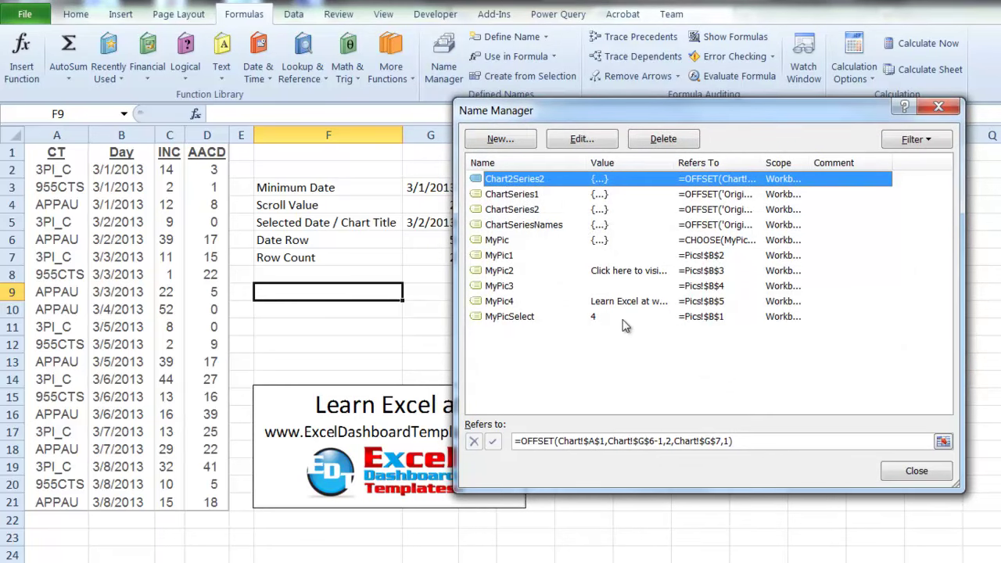
pyautogui.click(557, 142)
pyautogui.press('End')
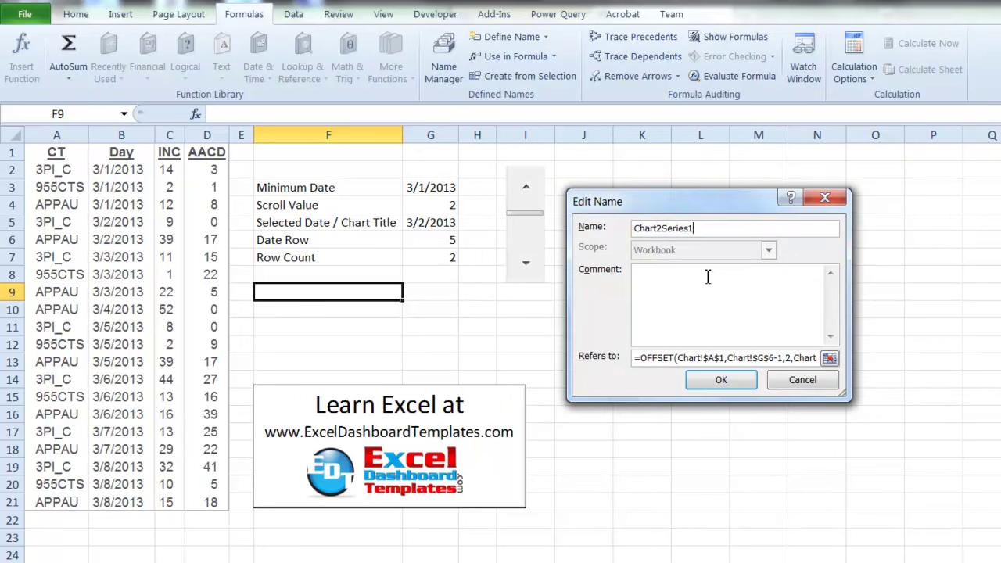
pyautogui.click(721, 379)
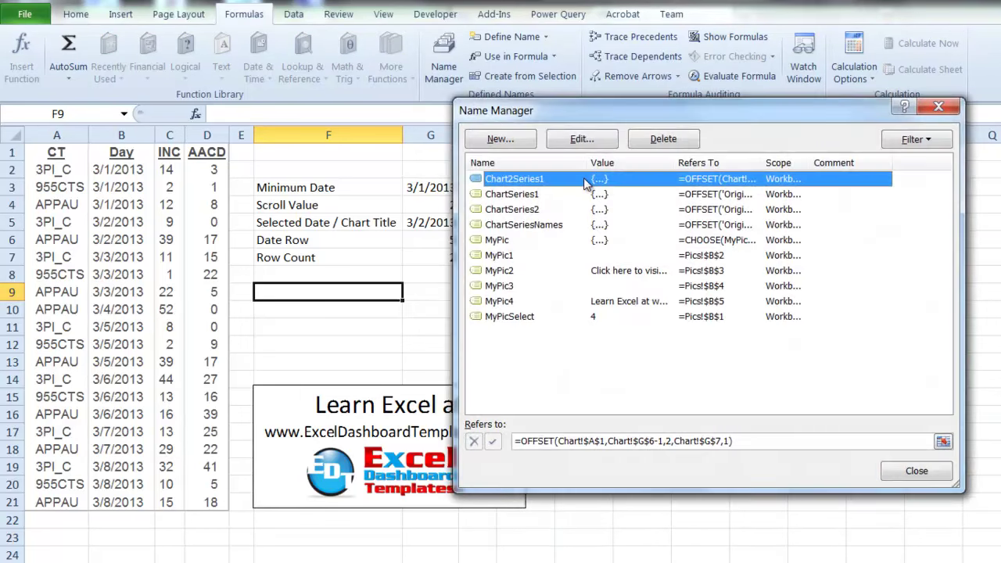
pyautogui.click(522, 142)
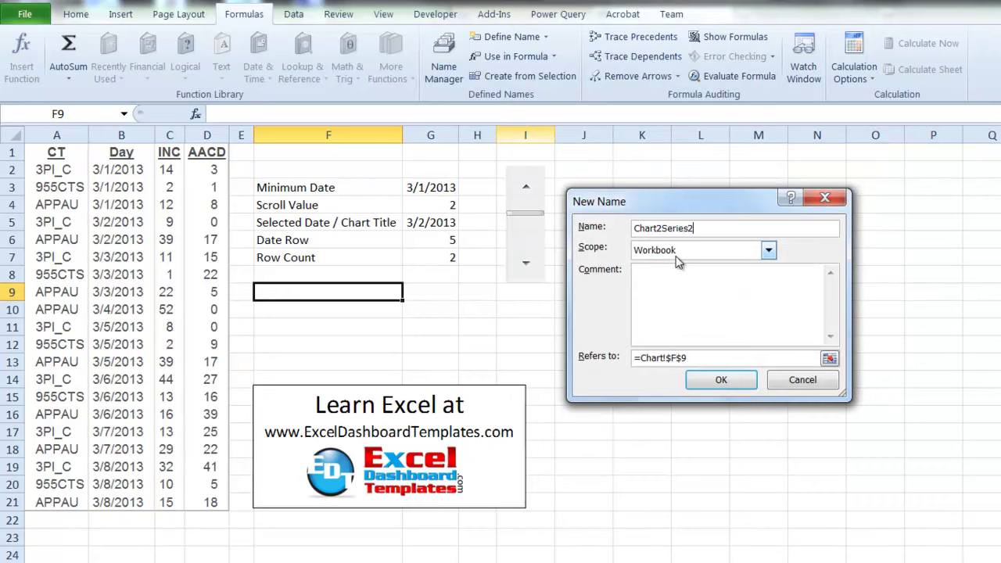
# - Give Chart2Series2 the reference =OFFSET(Chart!$A$1,Chart!$G$6-1,3,Chart!$G$7,1) for the AACD values
pyautogui.click(693, 357)
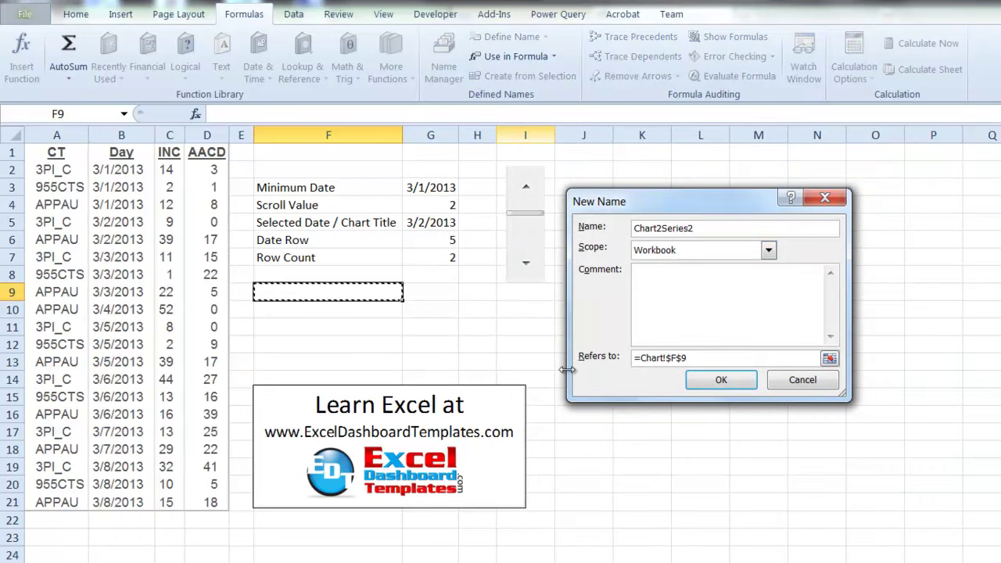
pyautogui.moveTo(699, 357); pyautogui.dragTo(630, 357)
pyautogui.press('BackSpace')
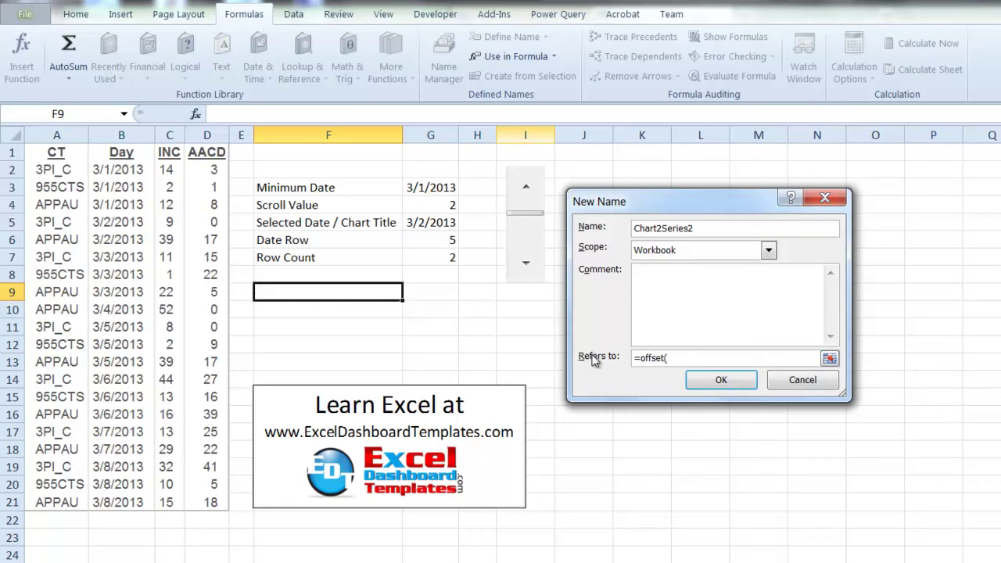
pyautogui.click(75, 158)
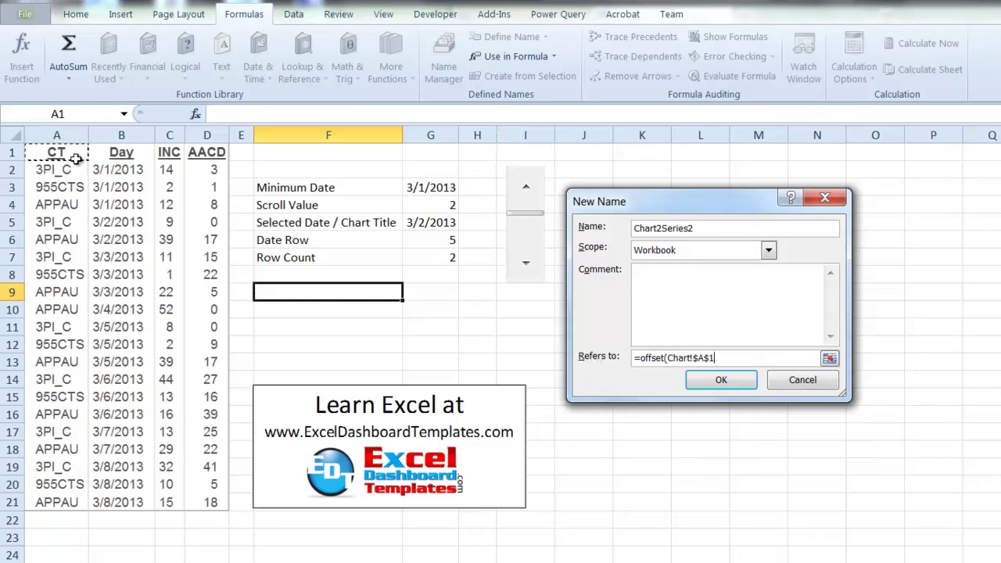
pyautogui.write(',')
pyautogui.click(419, 221)
pyautogui.click(422, 239)
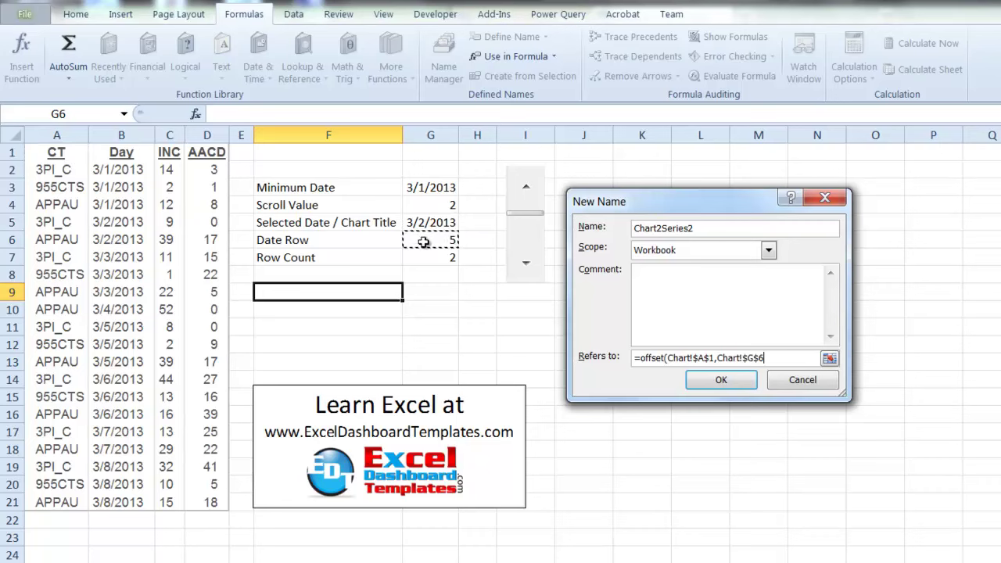
pyautogui.write('-1,3,')
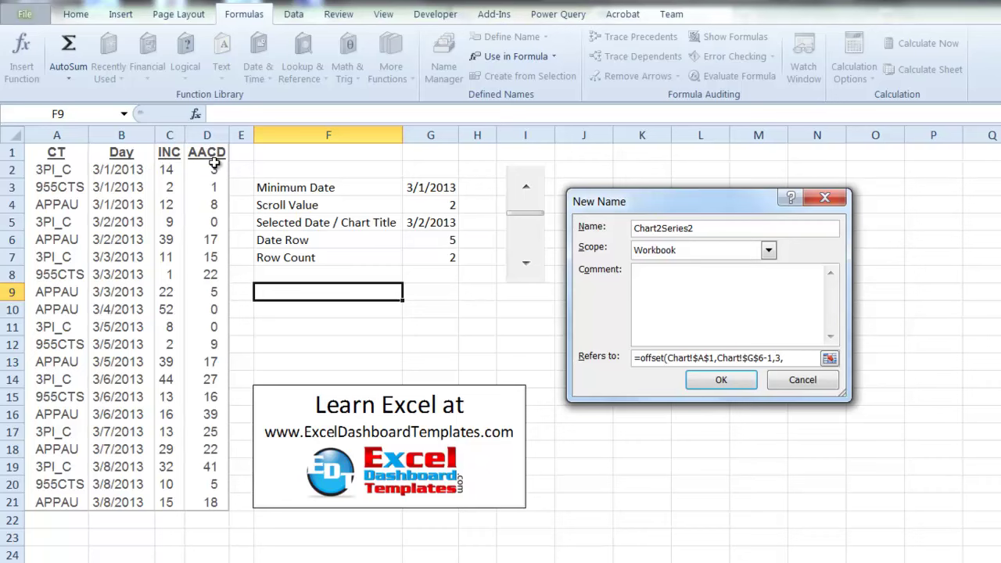
pyautogui.click(436, 255)
pyautogui.write(',1')
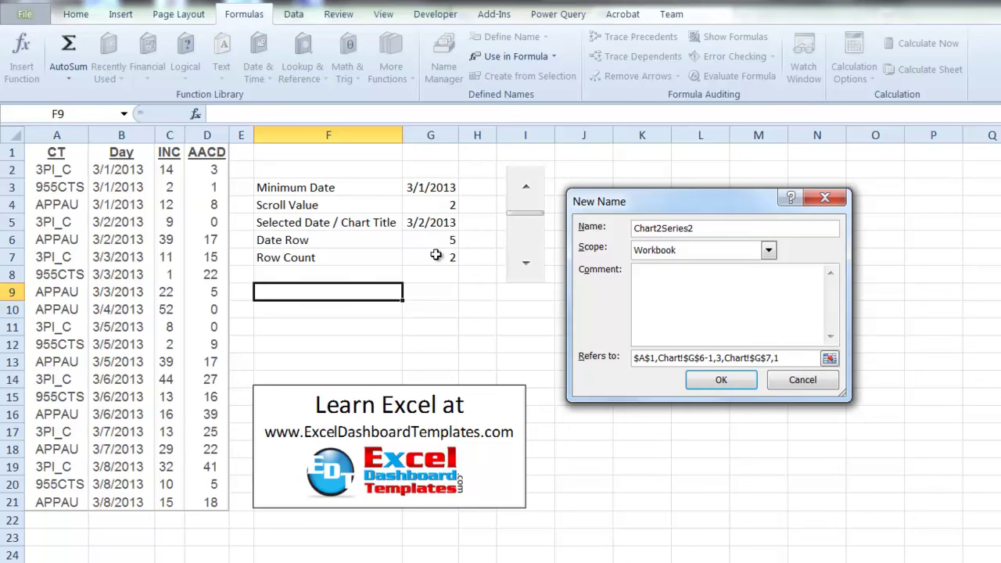
pyautogui.press('Return')
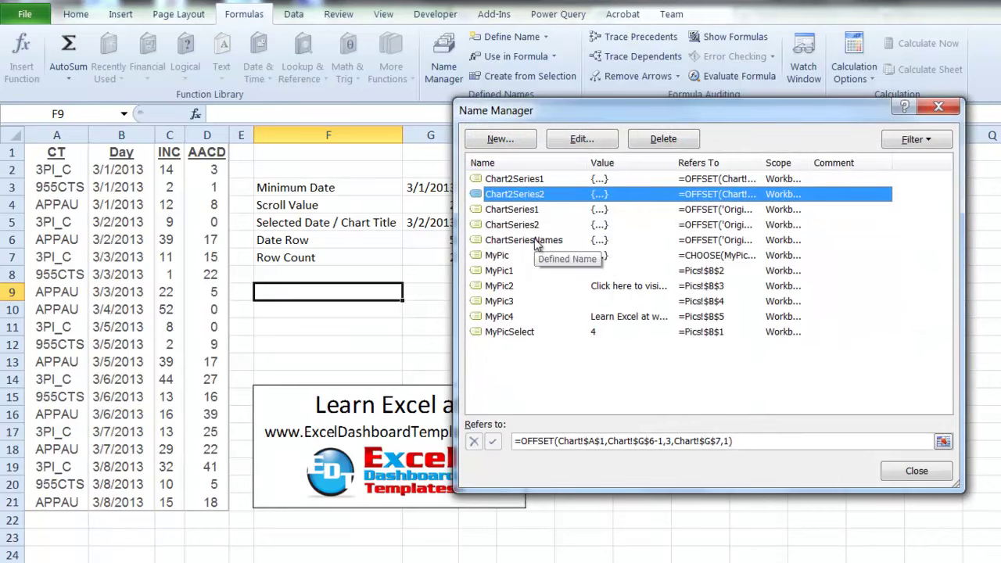
# - Add Chart2Names as =OFFSET(Chart!$A$1,Chart!$G$6-1,0,Chart!$G$7,1) and close Name Manager
pyautogui.click(532, 142)
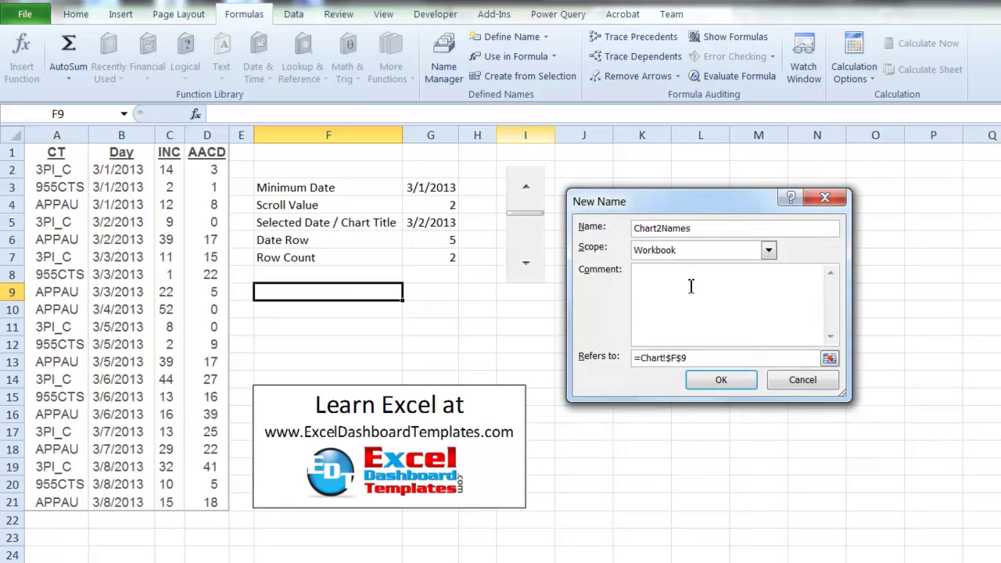
pyautogui.moveTo(700, 358); pyautogui.dragTo(609, 355)
pyautogui.press('BackSpace')
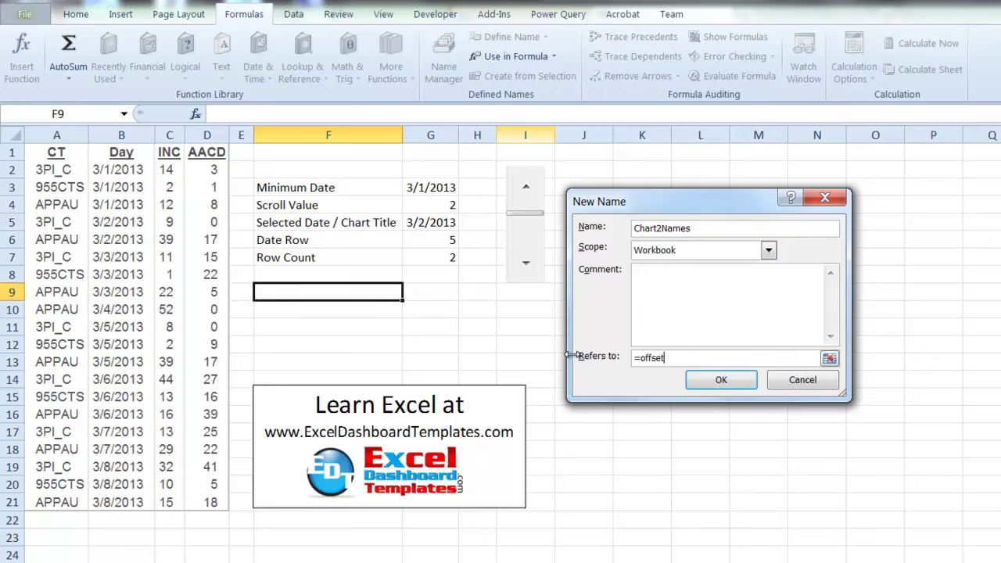
pyautogui.write('=offset(')
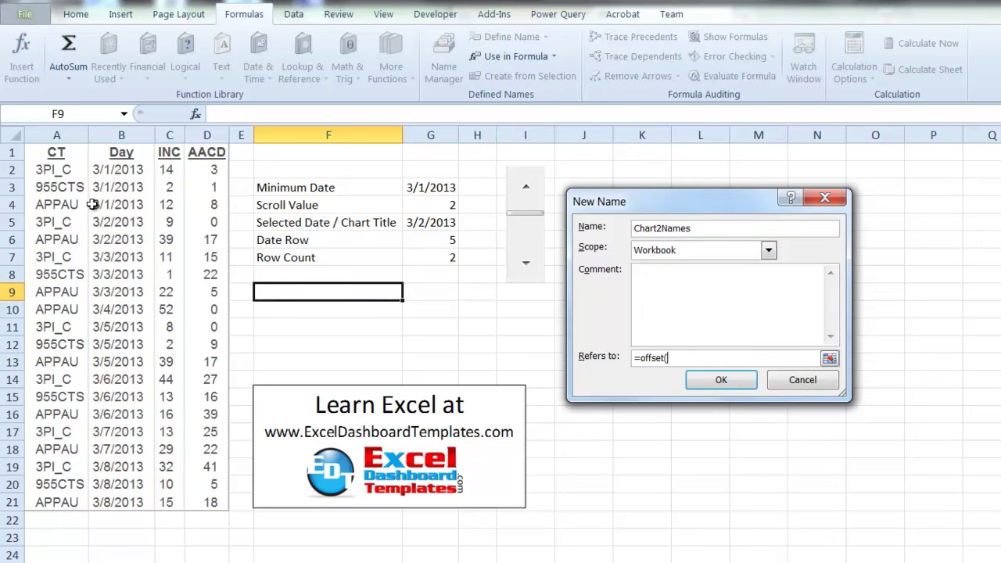
pyautogui.click(59, 156)
pyautogui.write(',')
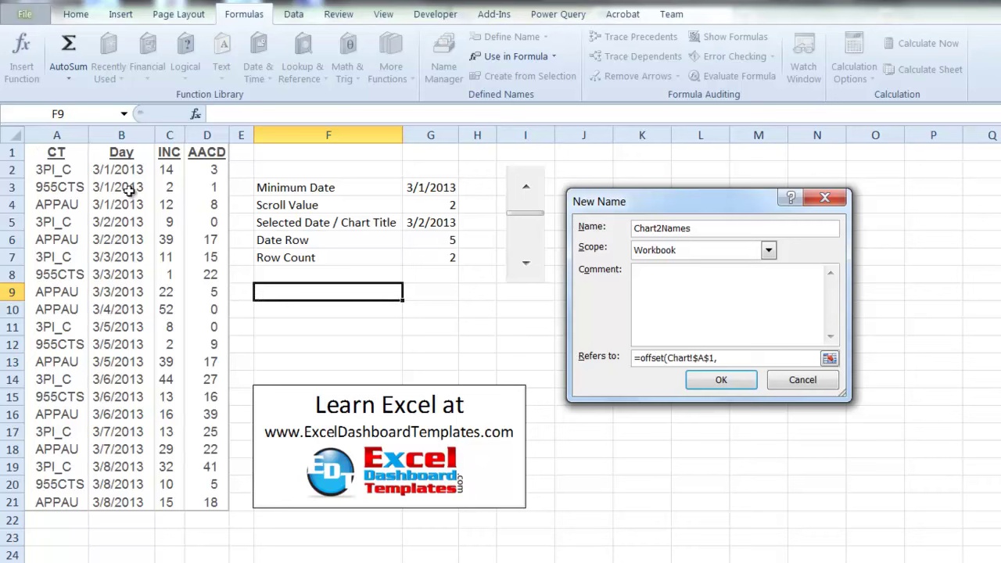
pyautogui.click(427, 237)
pyautogui.write('-1')
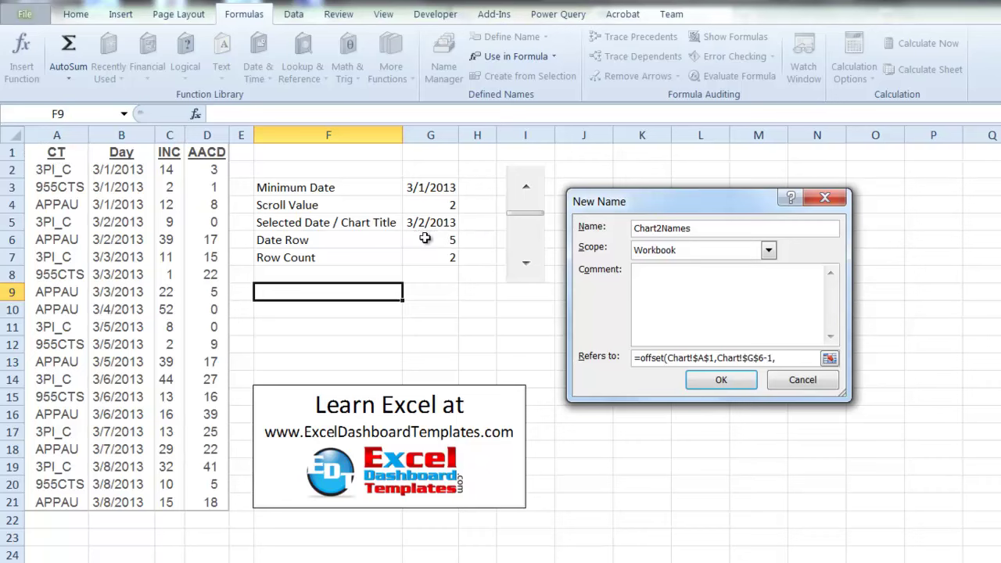
pyautogui.write(',0')
pyautogui.write(',')
pyautogui.click(433, 261)
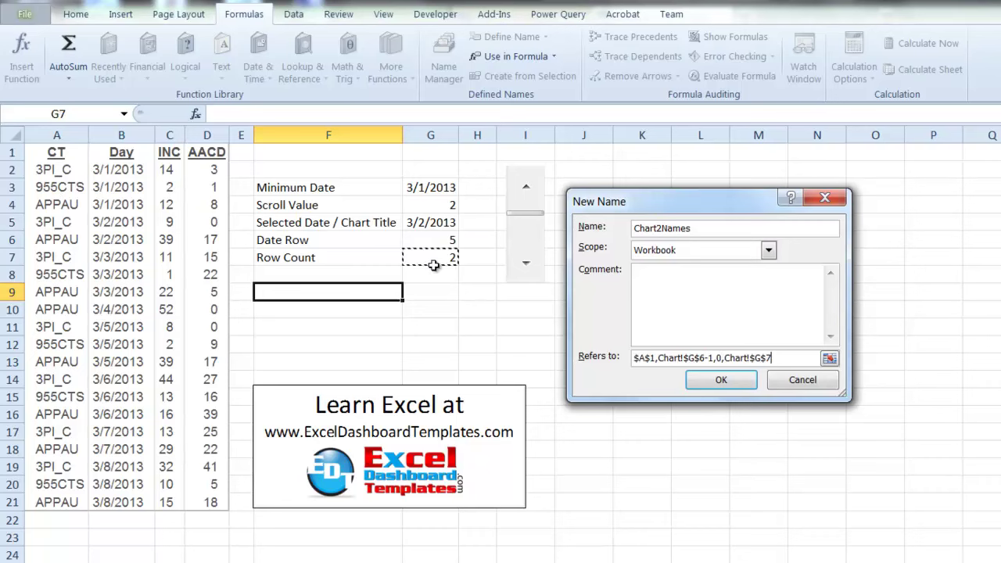
pyautogui.write(',1)')
pyautogui.press('Return')
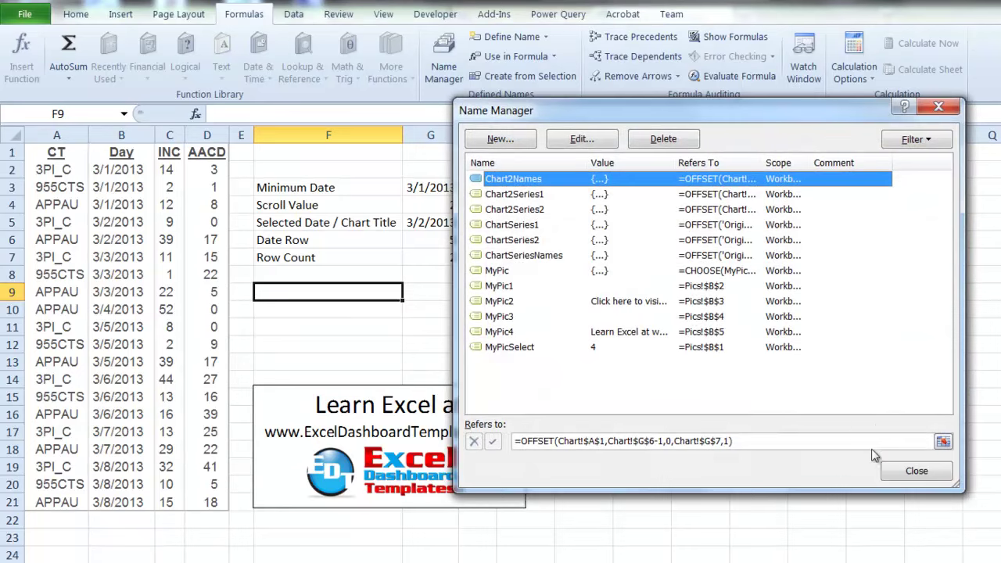
pyautogui.click(888, 470)
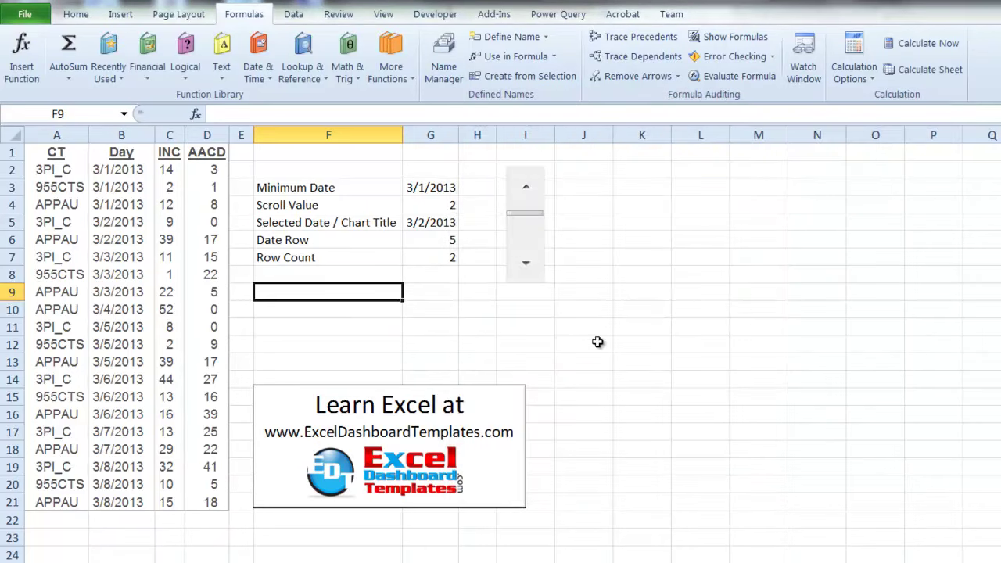
# - Insert a 2-D clustered column chart from A1:D4 and place it right of the calculations
pyautogui.click(512, 320)
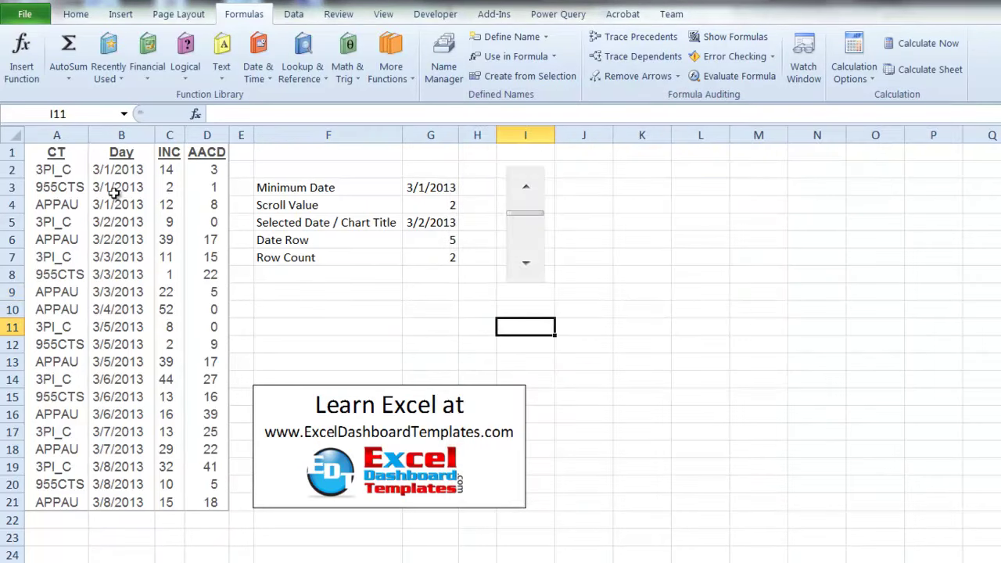
pyautogui.moveTo(58, 153); pyautogui.dragTo(204, 199)
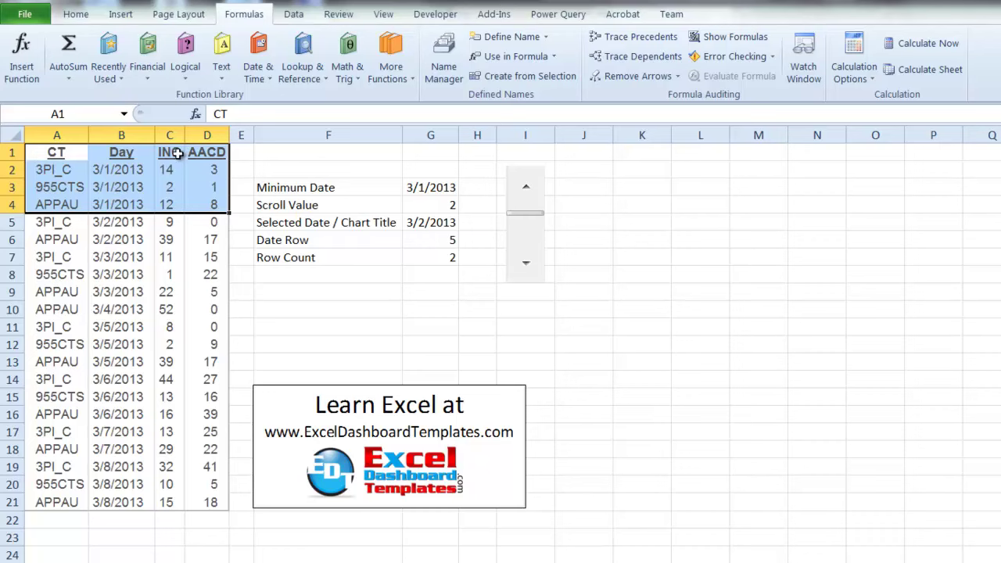
pyautogui.click(119, 14)
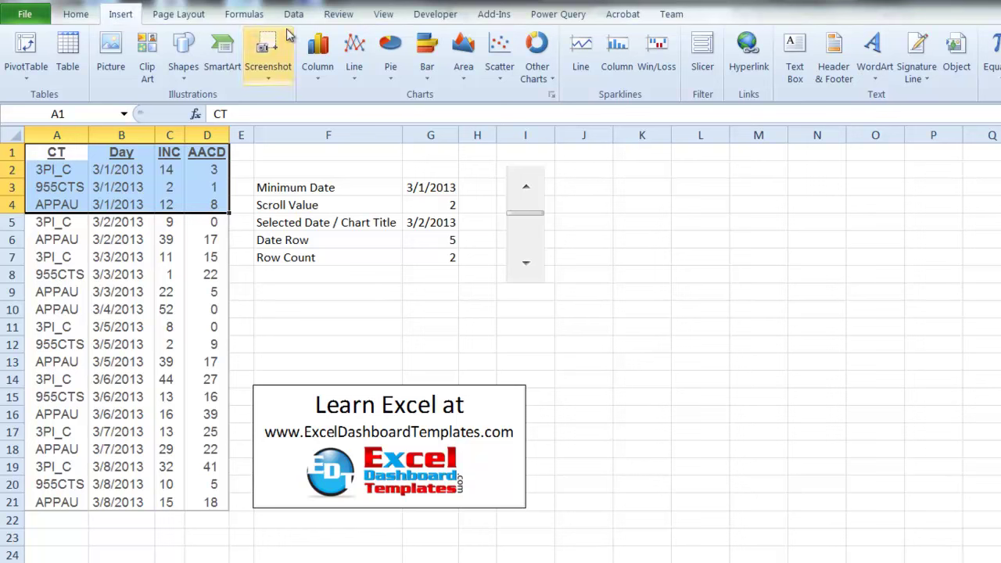
pyautogui.click(318, 51)
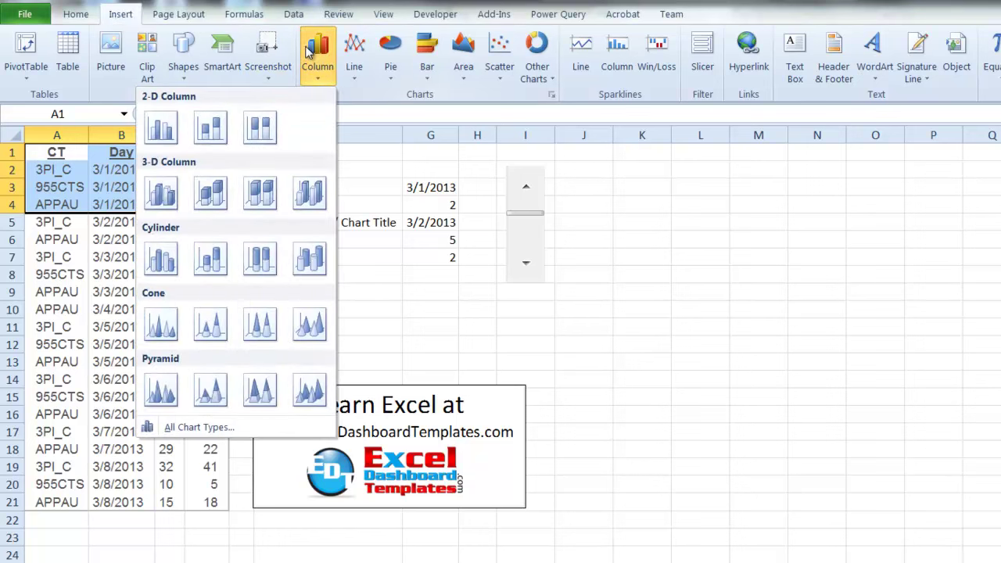
pyautogui.click(167, 129)
pyautogui.moveTo(624, 297); pyautogui.dragTo(645, 159)
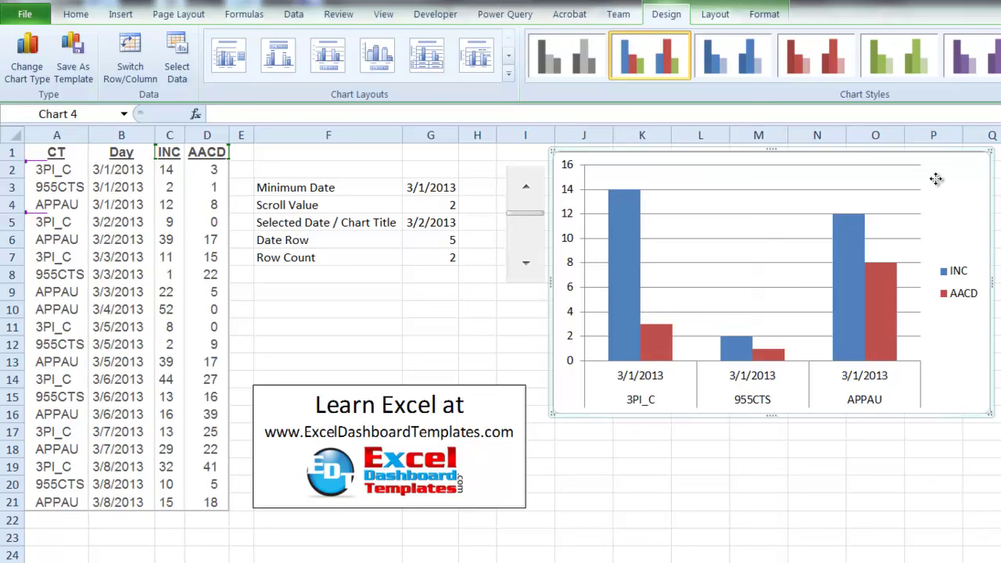
# - Add a chart title above the chart linked to cell G5
pyautogui.click(714, 15)
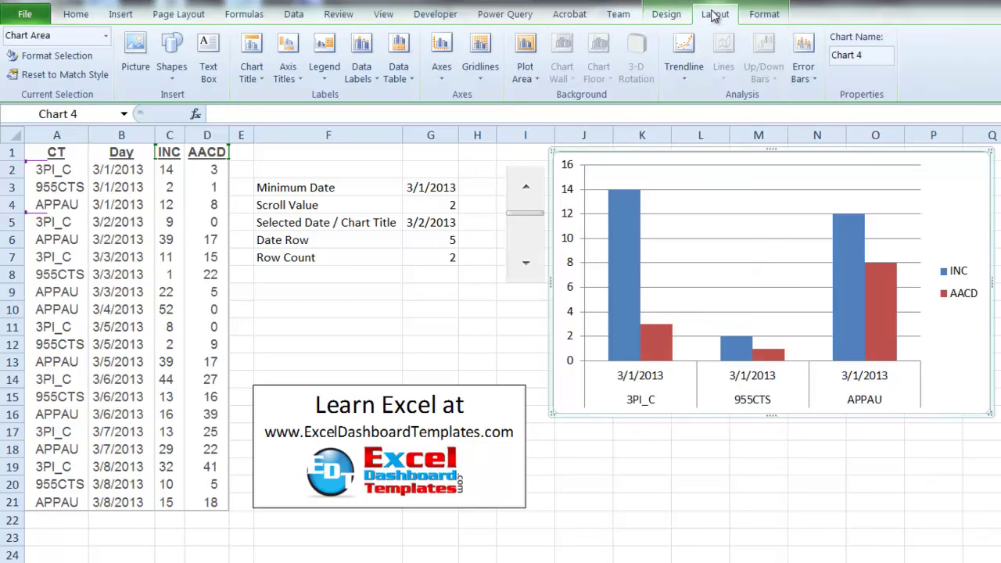
pyautogui.click(251, 68)
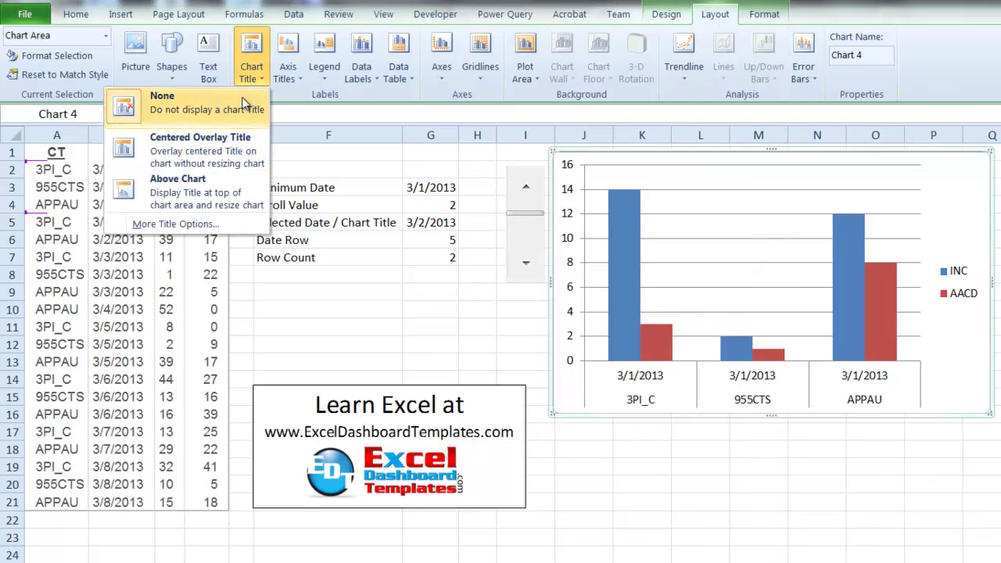
pyautogui.click(216, 180)
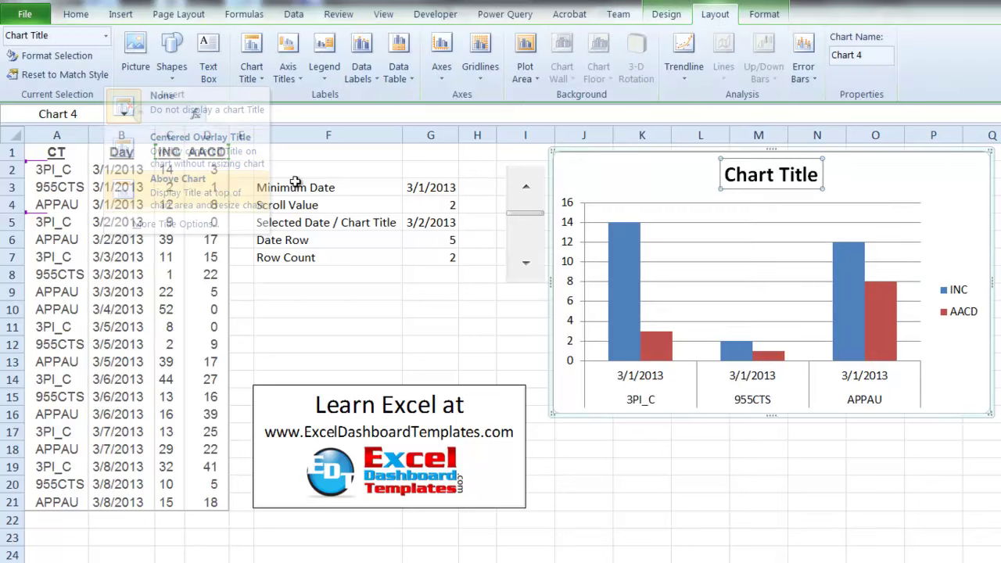
pyautogui.click(612, 116)
pyautogui.write('=')
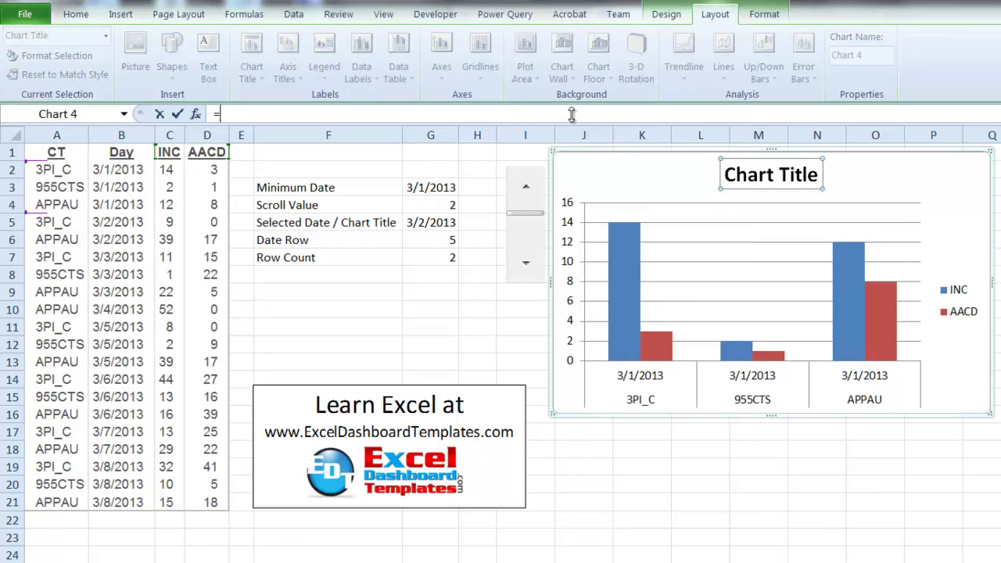
pyautogui.click(415, 222)
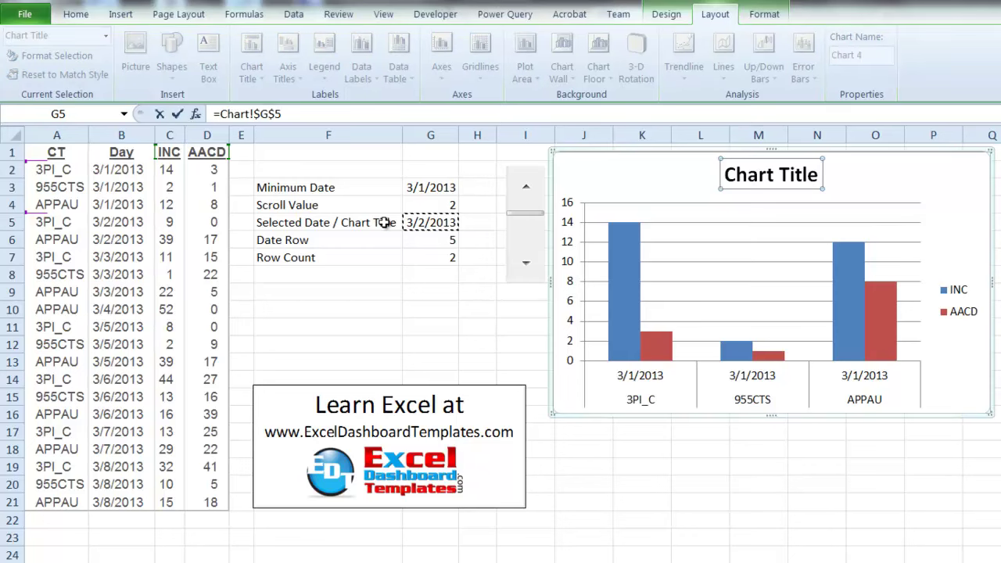
pyautogui.press('Return')
# - Step the scroll bar back to 3/1/2013, then forward to 3/5/2013
pyautogui.click(520, 269)
pyautogui.click(524, 185)
pyautogui.click(524, 185)
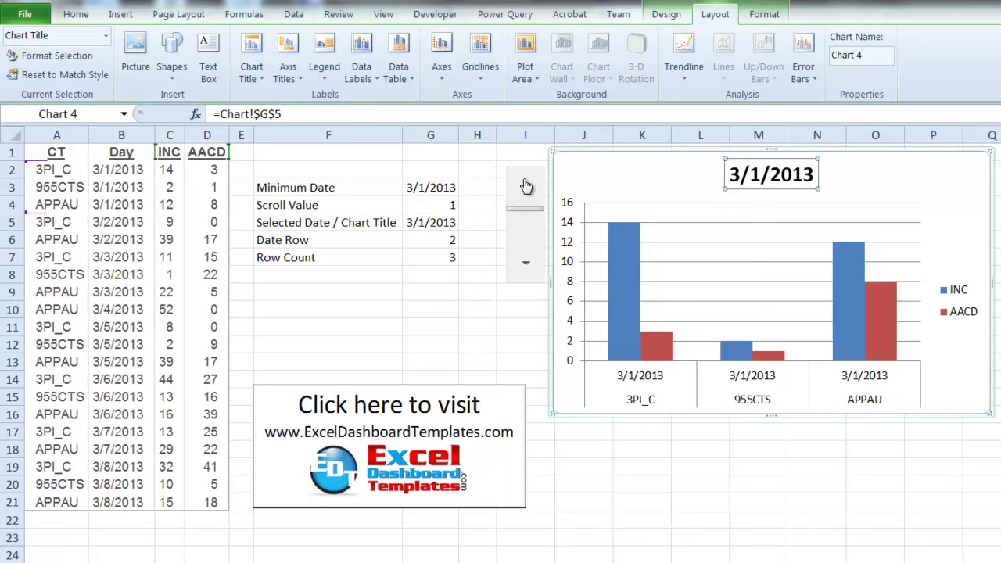
pyautogui.click(527, 264)
pyautogui.click(527, 264)
pyautogui.click(529, 266)
pyautogui.click(530, 269)
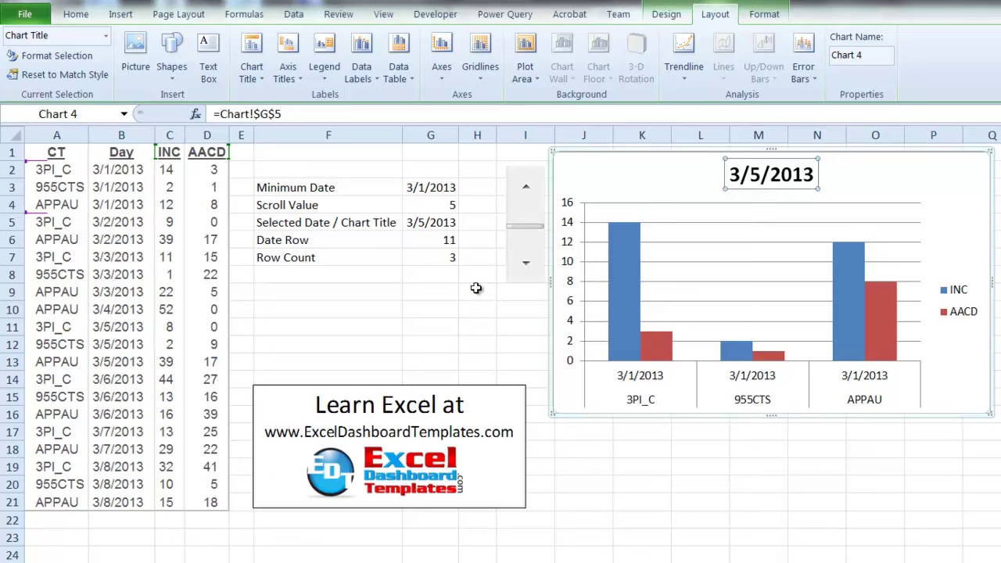
# - Open the chart's Select Data Source dialog and move it down-left
pyautogui.click(938, 204)
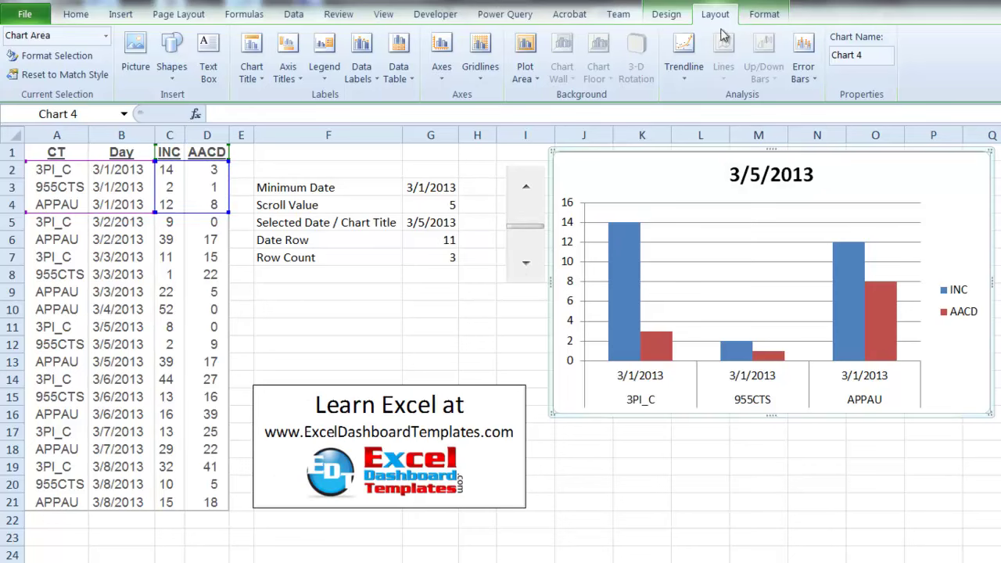
pyautogui.click(665, 15)
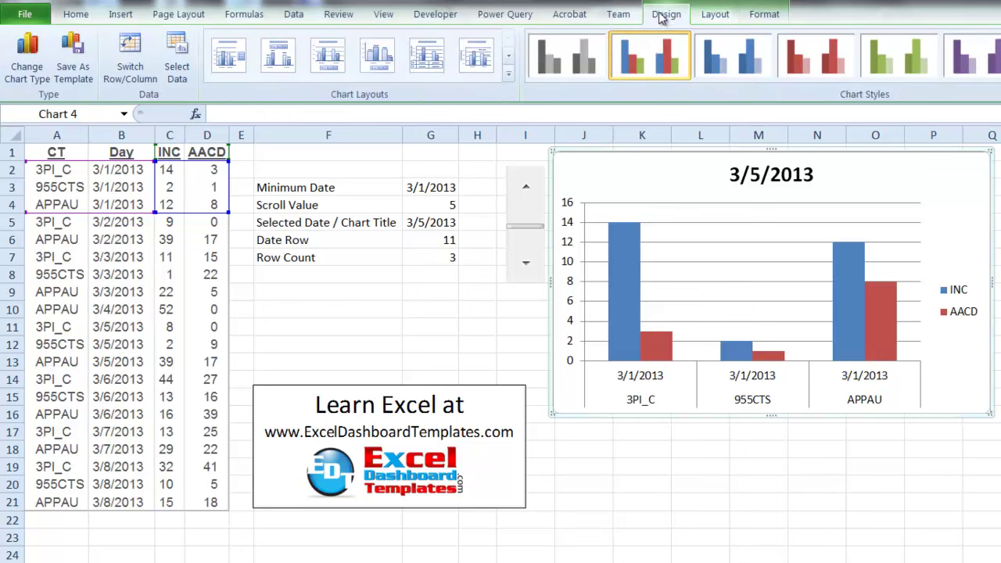
pyautogui.click(175, 67)
pyautogui.moveTo(594, 180); pyautogui.dragTo(311, 150)
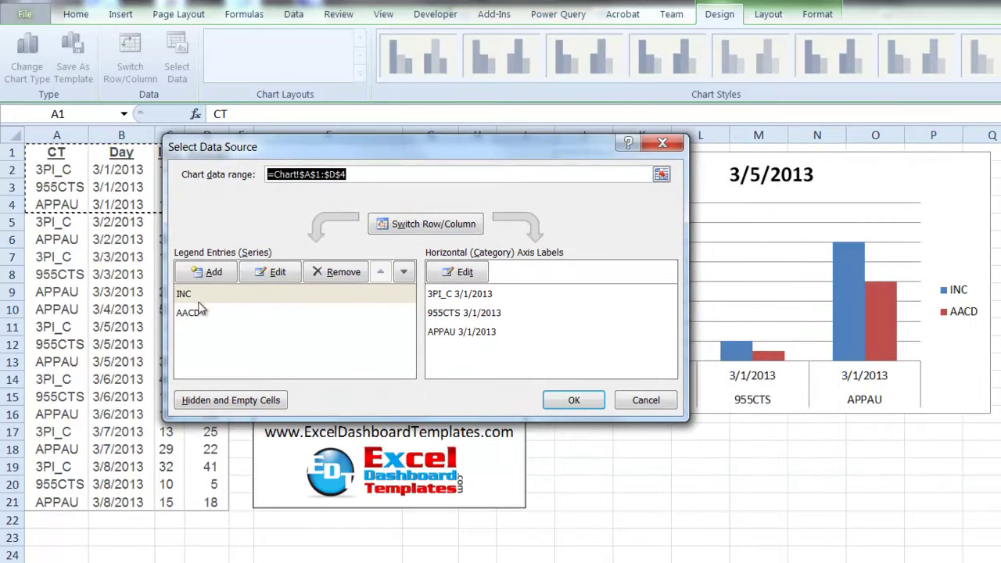
pyautogui.moveTo(272, 153); pyautogui.dragTo(207, 200)
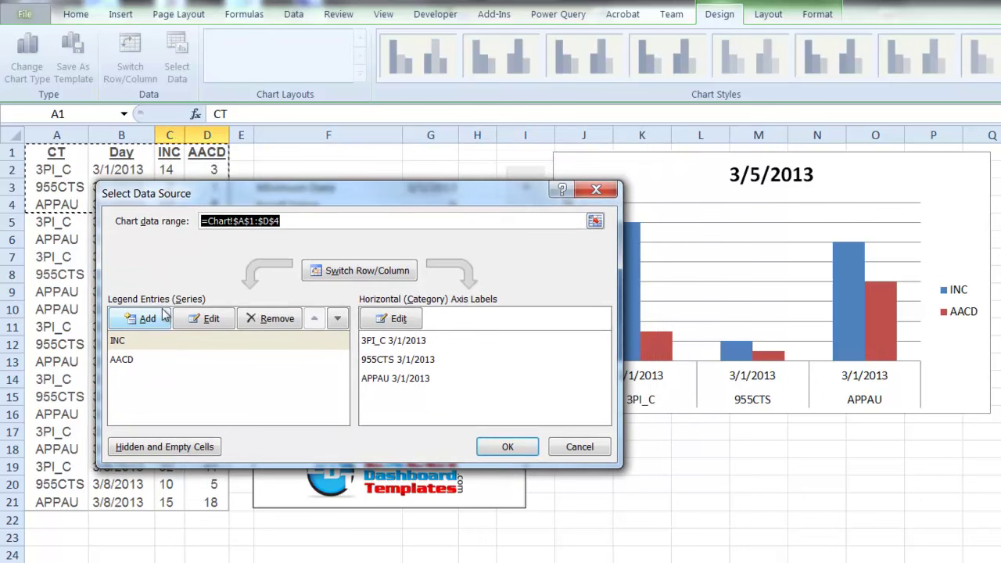
# - Replace the INC series values with the Chart2Series1 named range
pyautogui.click(166, 341)
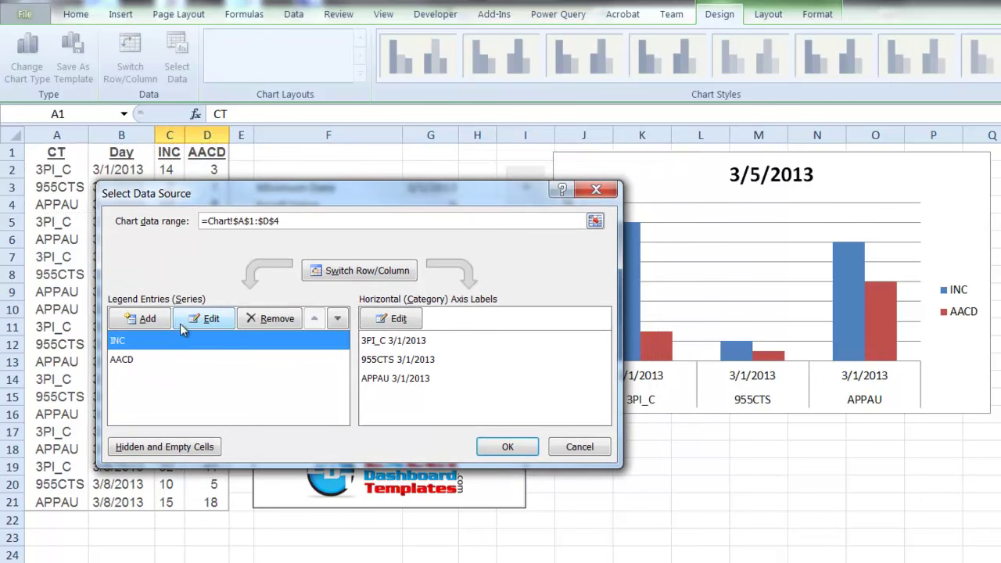
pyautogui.click(183, 324)
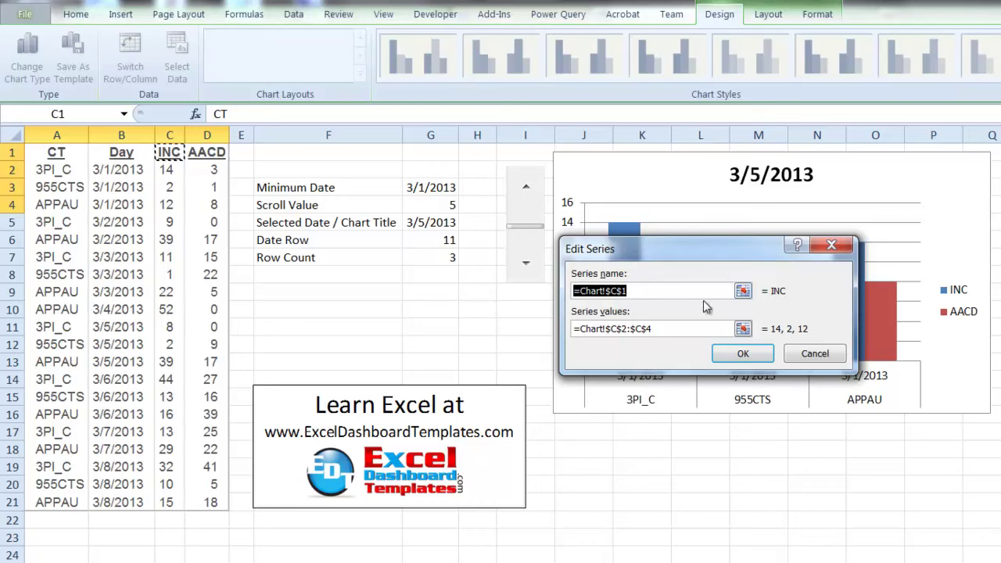
pyautogui.click(660, 328)
pyautogui.press('BackSpace')
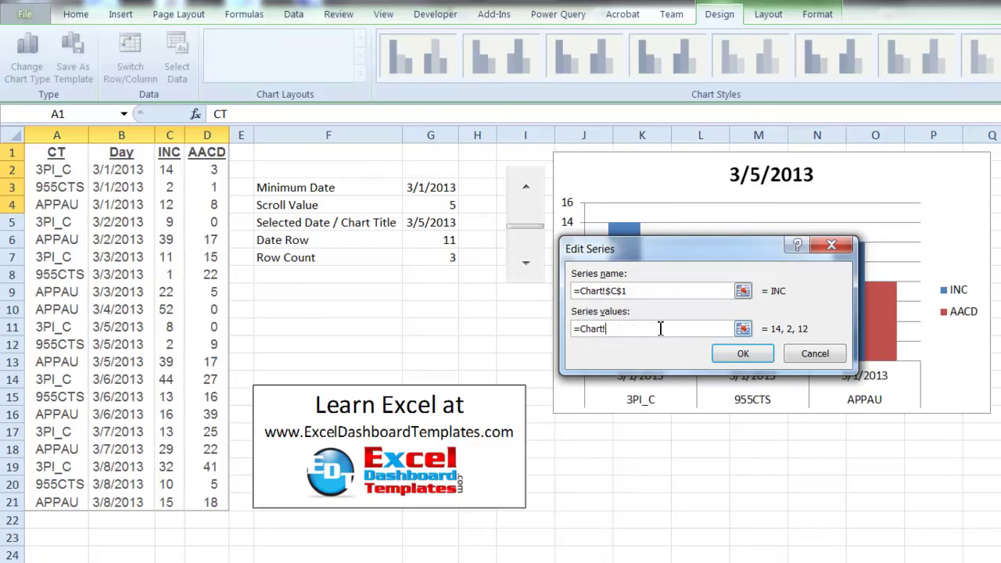
pyautogui.press('F3')
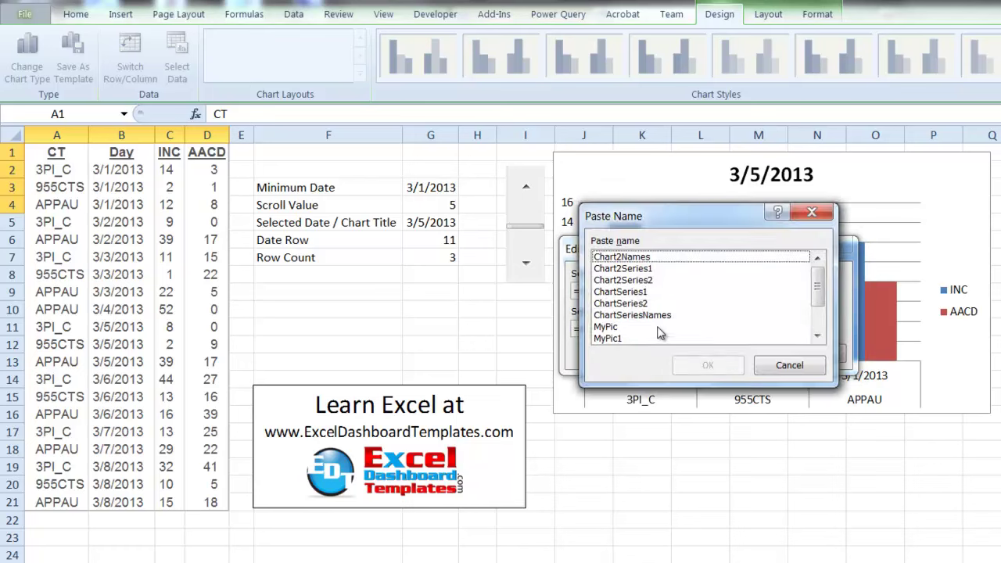
pyautogui.click(624, 270)
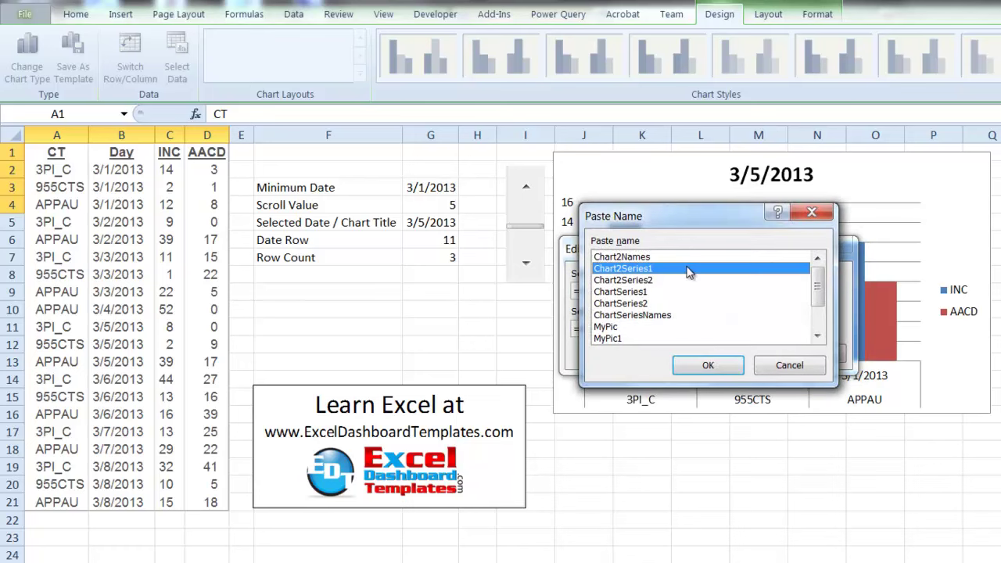
pyautogui.click(692, 362)
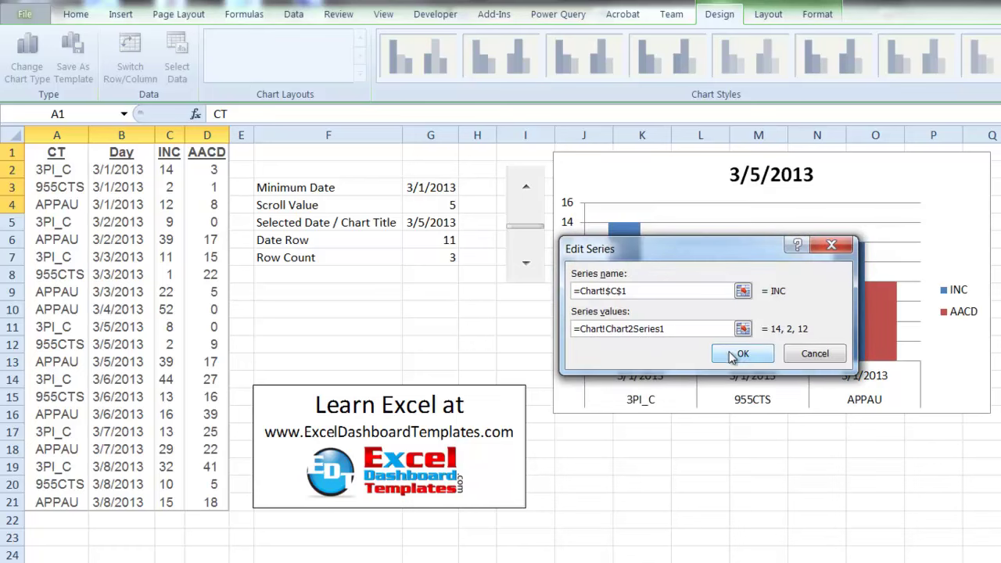
pyautogui.click(732, 359)
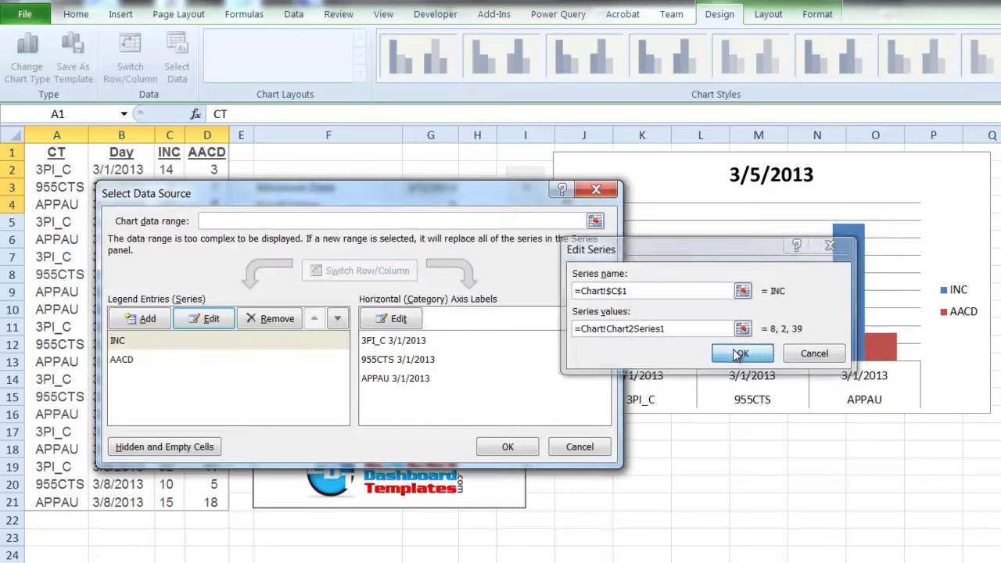
# - Replace the AACD series values with the Chart2Series2 named range
pyautogui.click(232, 364)
pyautogui.click(201, 318)
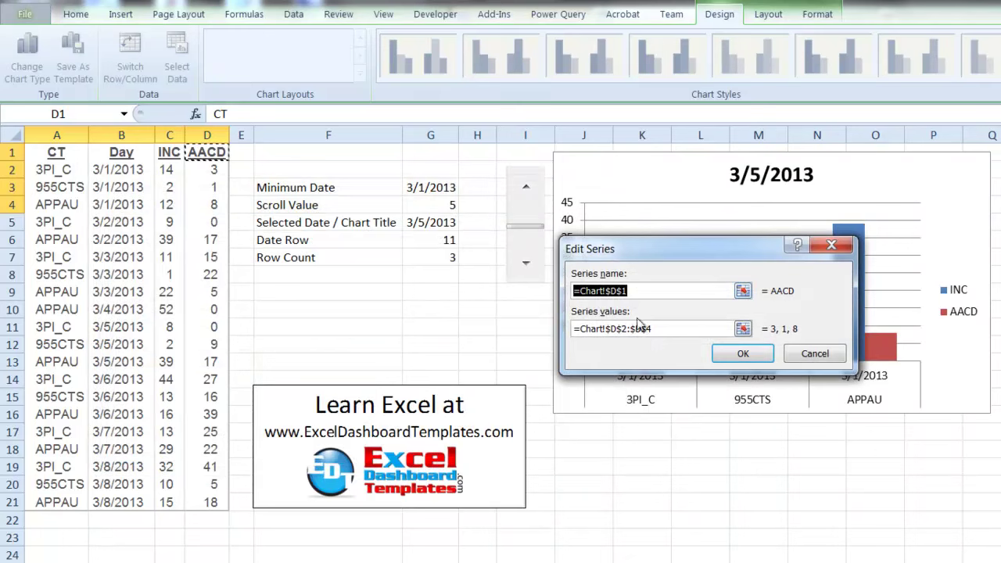
pyautogui.click(660, 328)
pyautogui.press('BackSpace')
pyautogui.press('BackSpace')
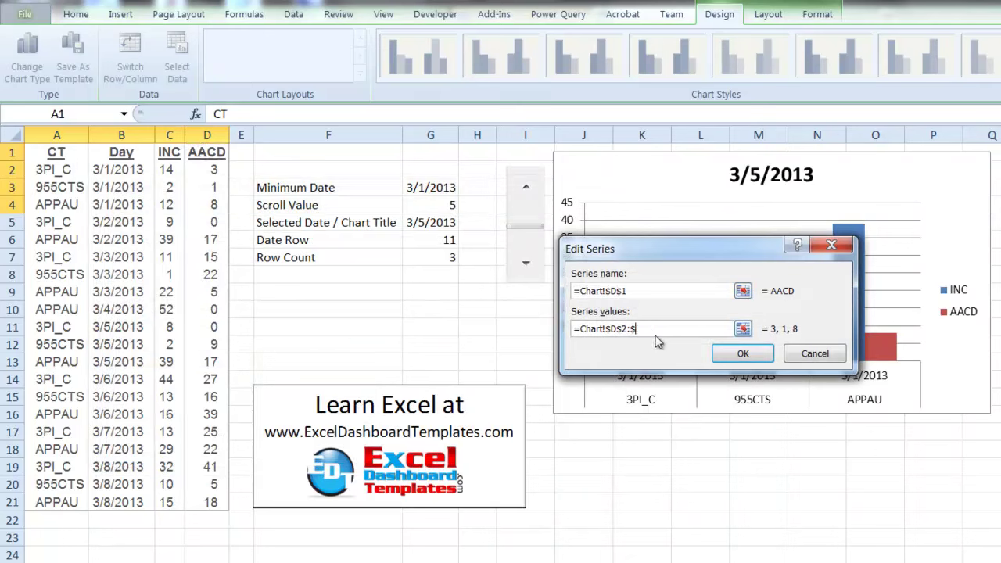
pyautogui.press('BackSpace')
pyautogui.press('BackSpace')
pyautogui.press('BackSpace')
pyautogui.press('F3')
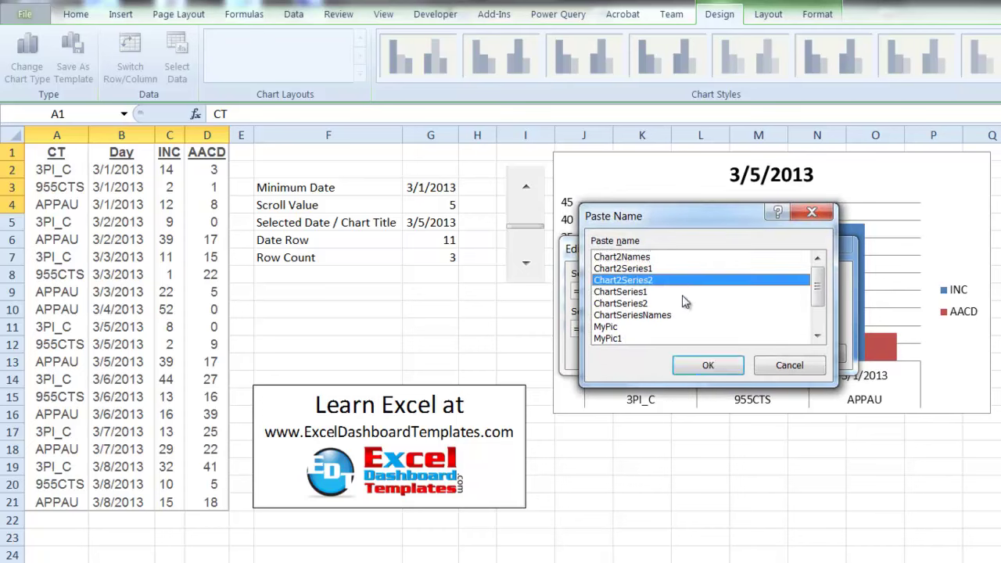
pyautogui.click(713, 365)
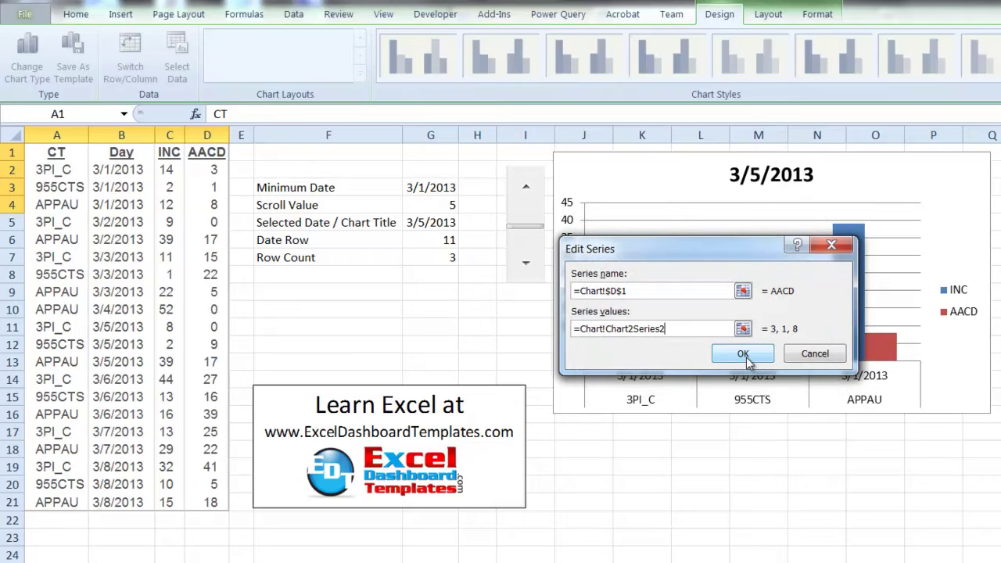
pyautogui.click(743, 354)
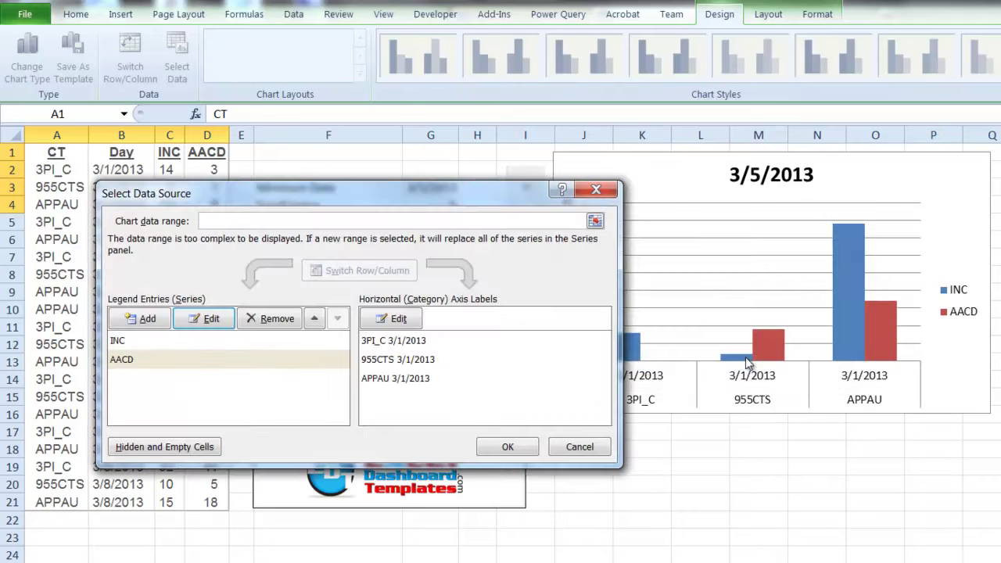
# - Set the category axis labels to Chart2Names and apply the new data source
pyautogui.click(393, 318)
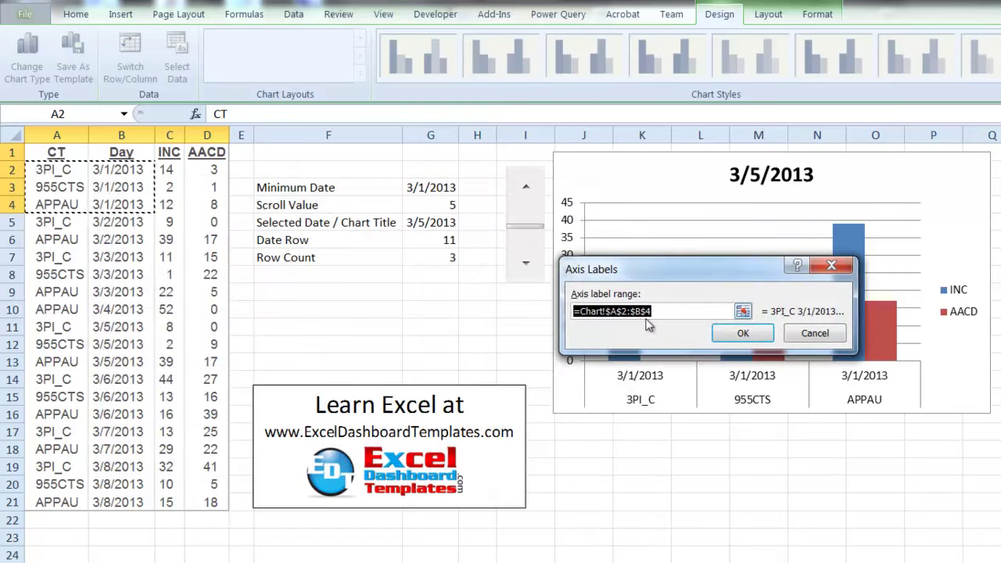
pyautogui.click(648, 317)
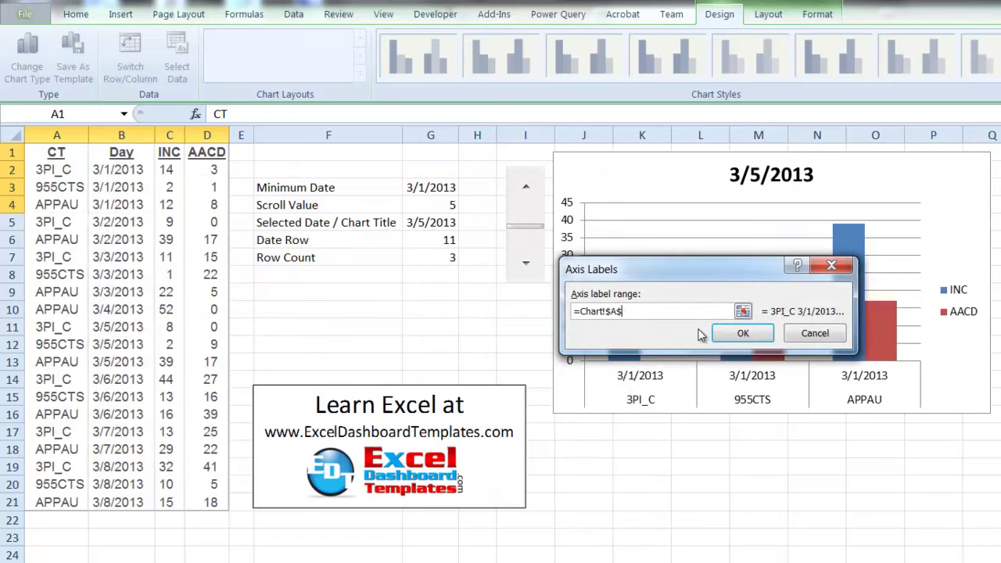
pyautogui.press('F3')
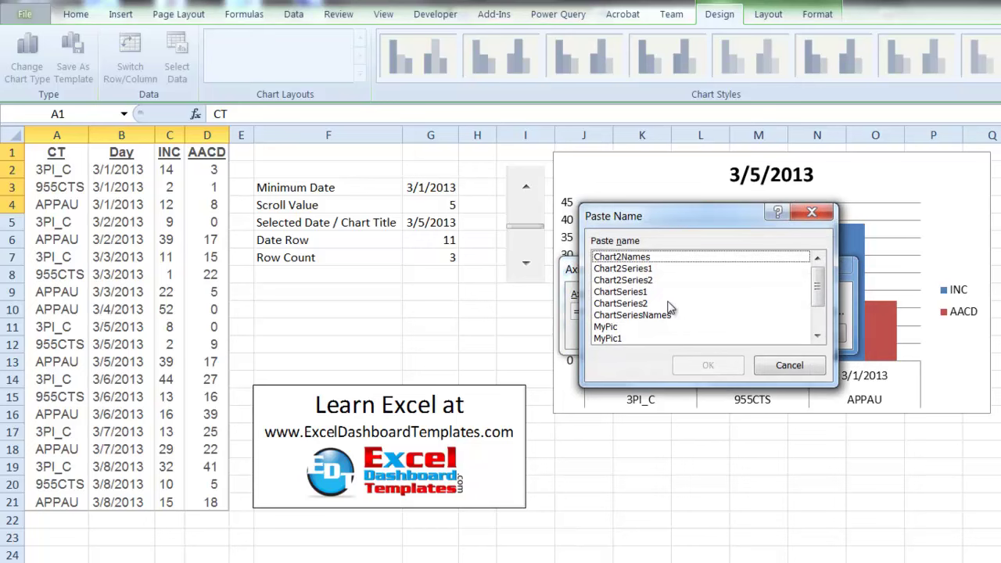
pyautogui.click(663, 259)
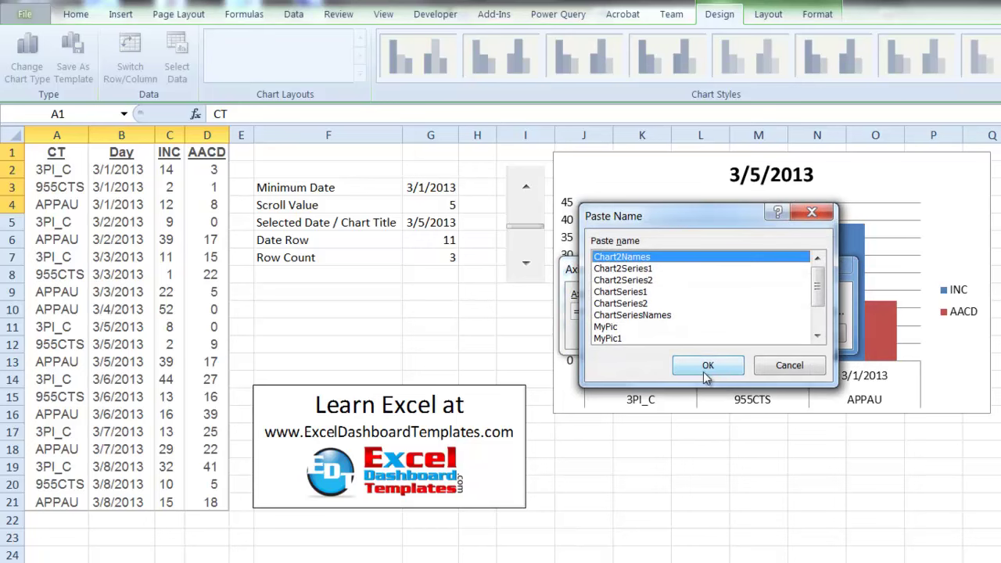
pyautogui.click(707, 367)
pyautogui.click(685, 331)
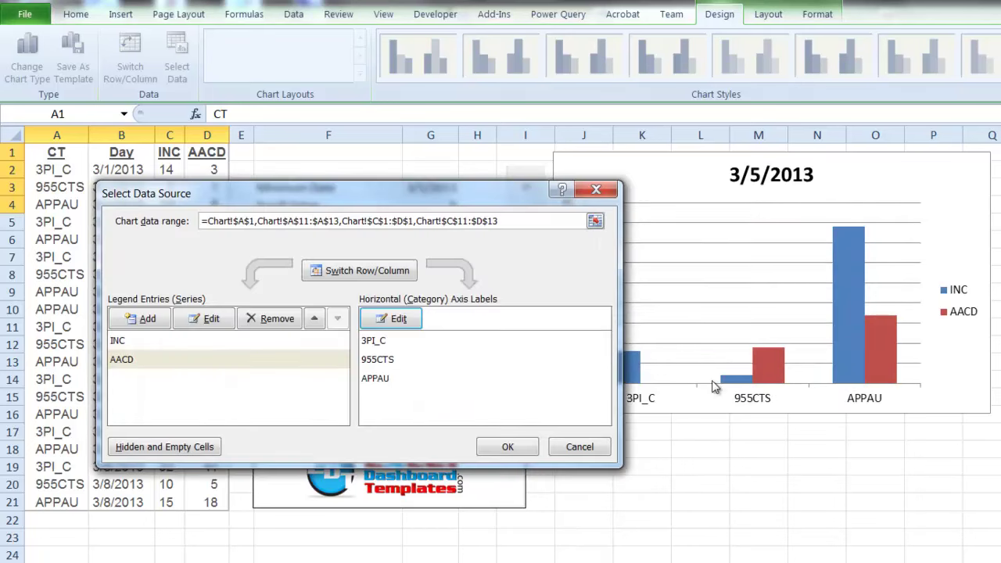
pyautogui.click(501, 446)
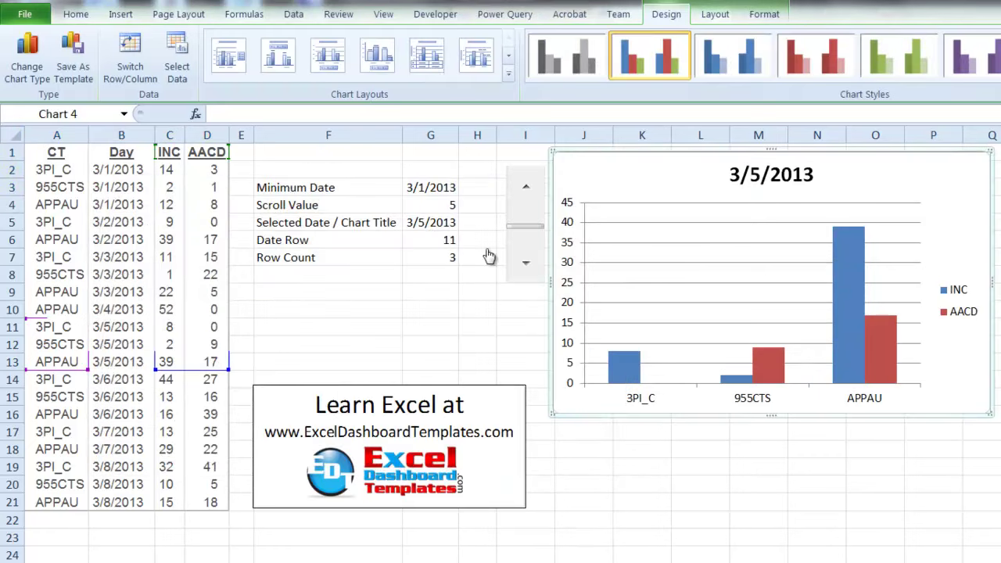
# - Check the 3/5/2013 rows A11:D13, then step the scroller back to 3/1/2013
pyautogui.click(55, 415)
pyautogui.moveTo(75, 328); pyautogui.dragTo(205, 362)
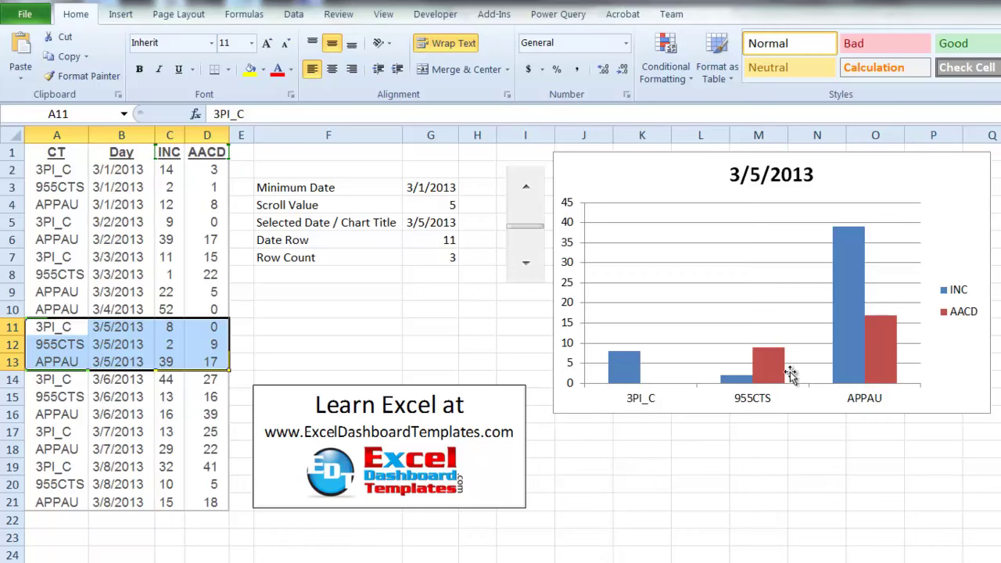
pyautogui.click(479, 309)
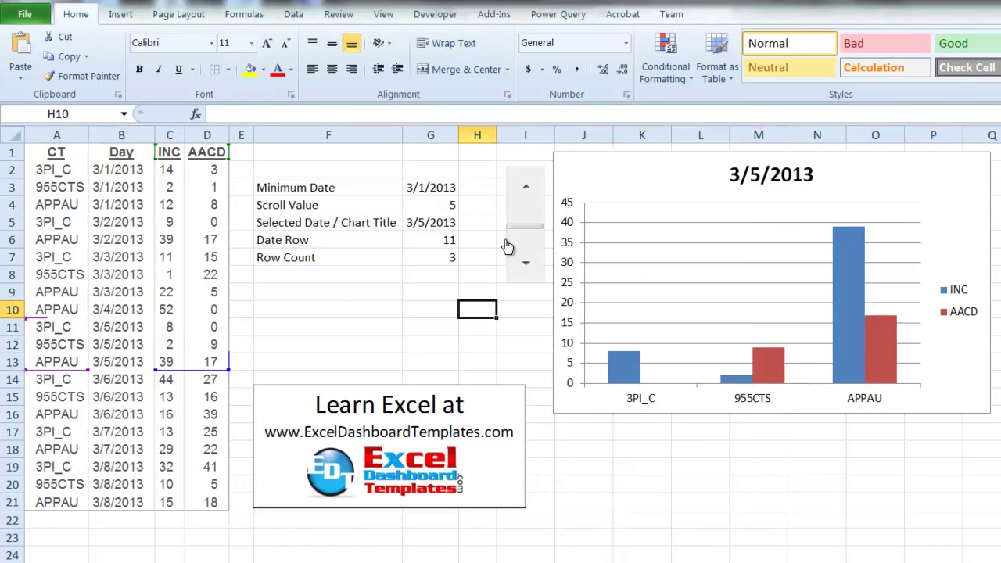
pyautogui.click(523, 194)
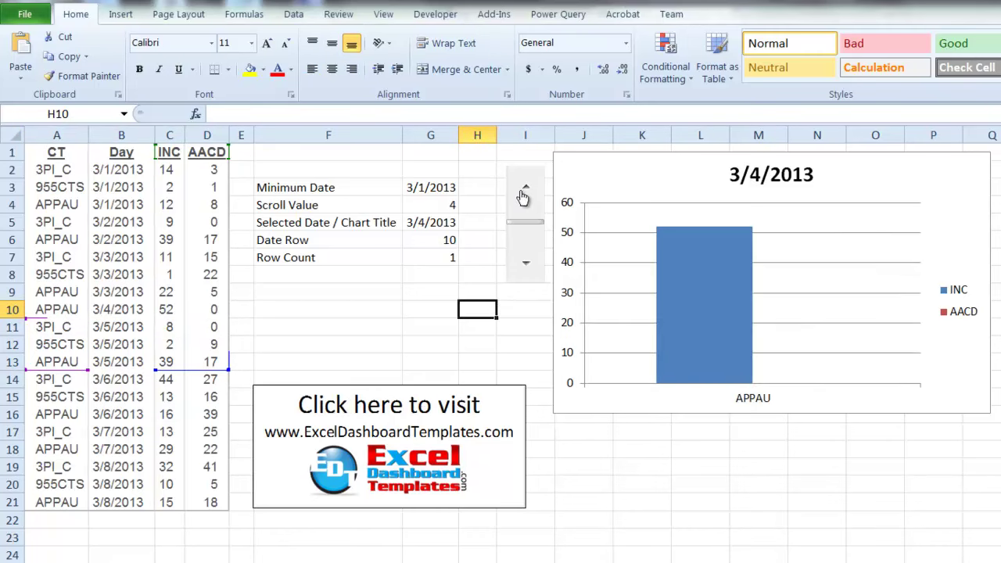
pyautogui.click(523, 194)
pyautogui.click(523, 194)
pyautogui.click(523, 194)
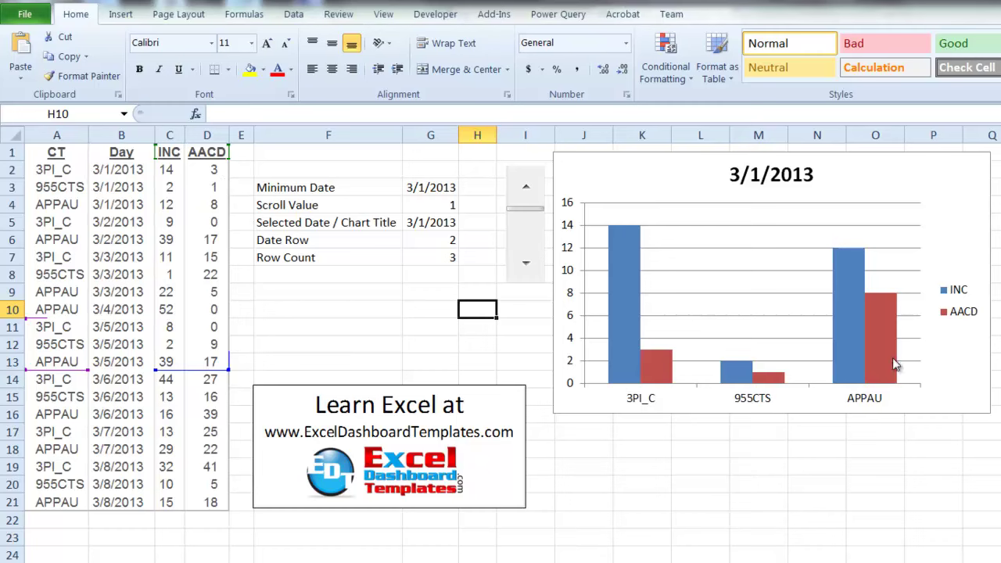
# - Advance to 3/4/2013, check its row A10:D10, then advance to 3/6/2013
pyautogui.click(525, 266)
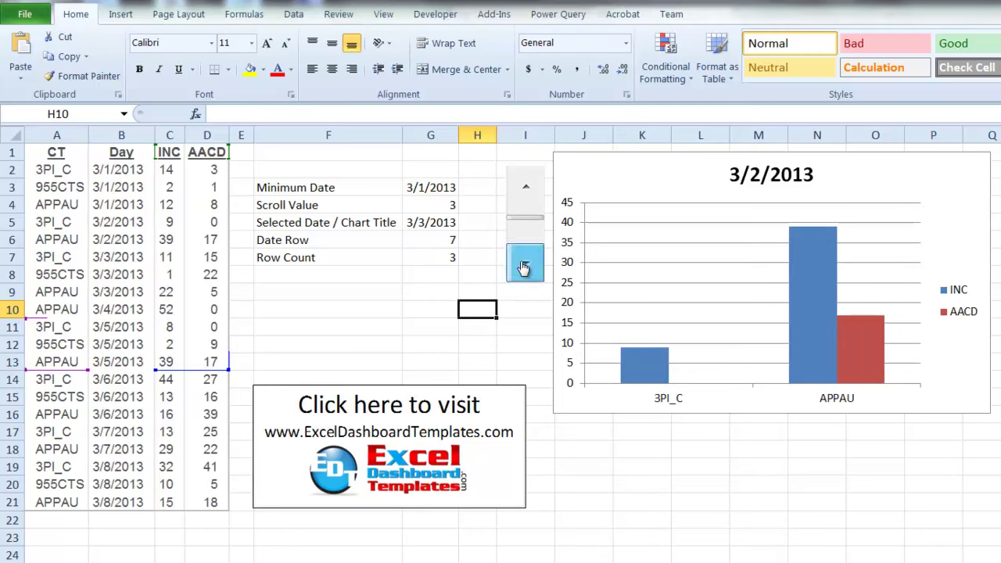
pyautogui.click(525, 264)
pyautogui.click(525, 264)
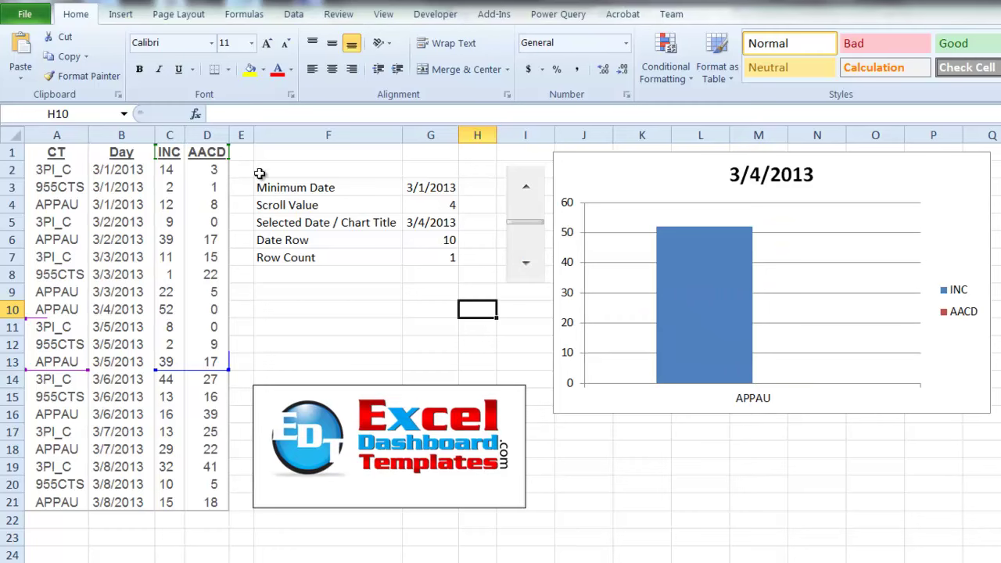
pyautogui.click(90, 308)
pyautogui.moveTo(37, 309); pyautogui.dragTo(205, 306)
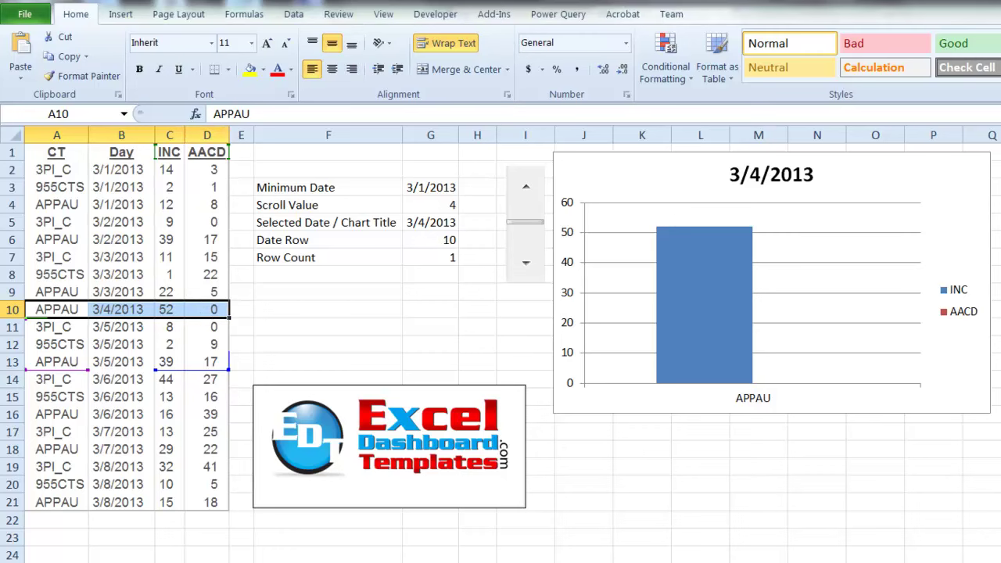
pyautogui.click(700, 562)
pyautogui.click(528, 274)
pyautogui.click(527, 274)
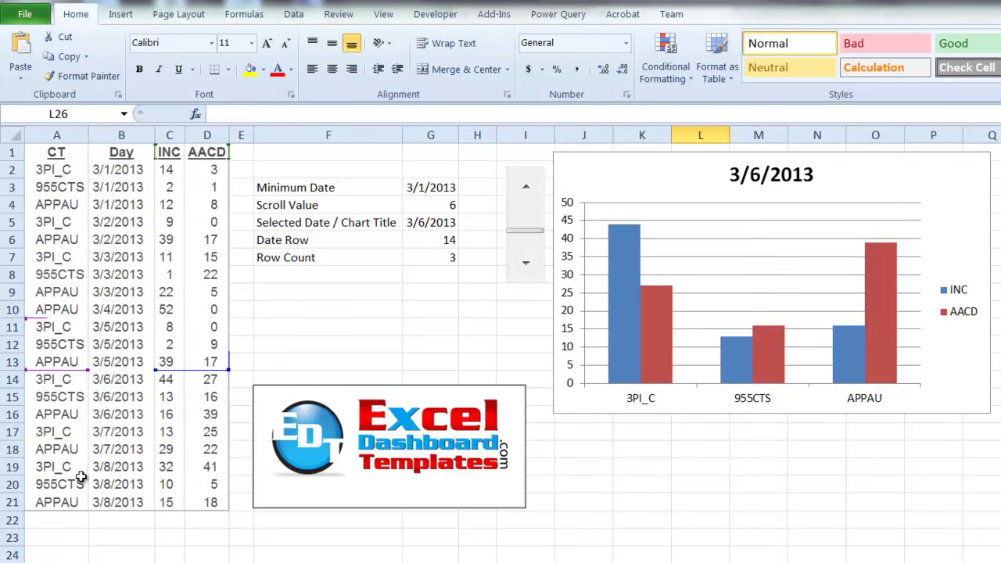
pyautogui.click(56, 506)
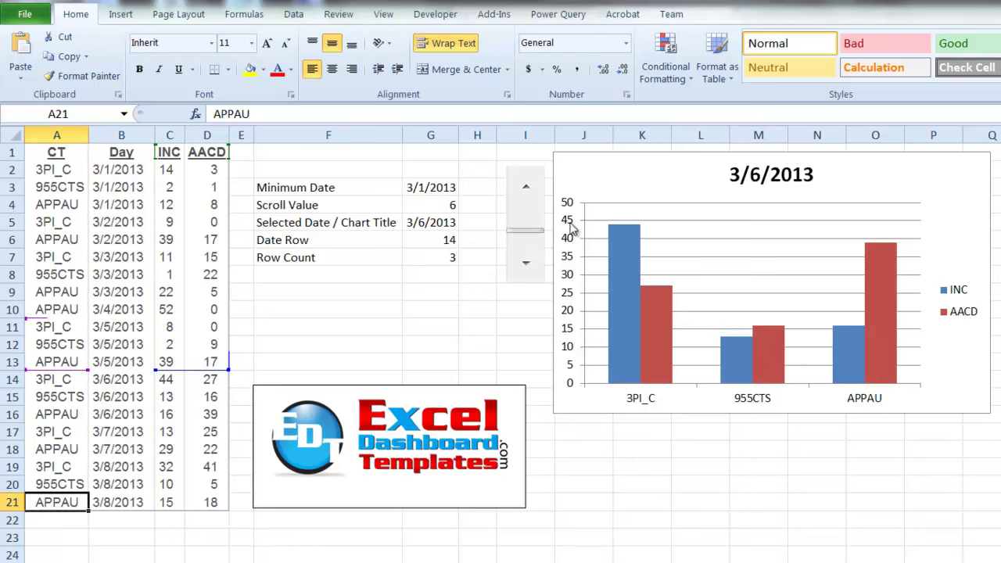
# - Step back to 3/5/2013 and review the scroll bar's Format Control settings, cancelling without changes
pyautogui.click(526, 187)
pyautogui.rightClick(524, 186)
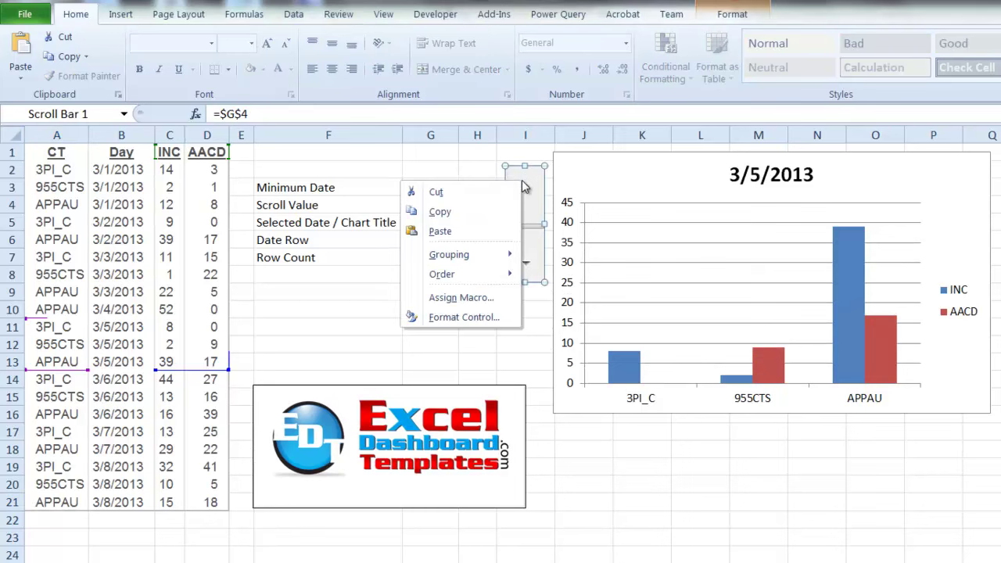
pyautogui.click(461, 318)
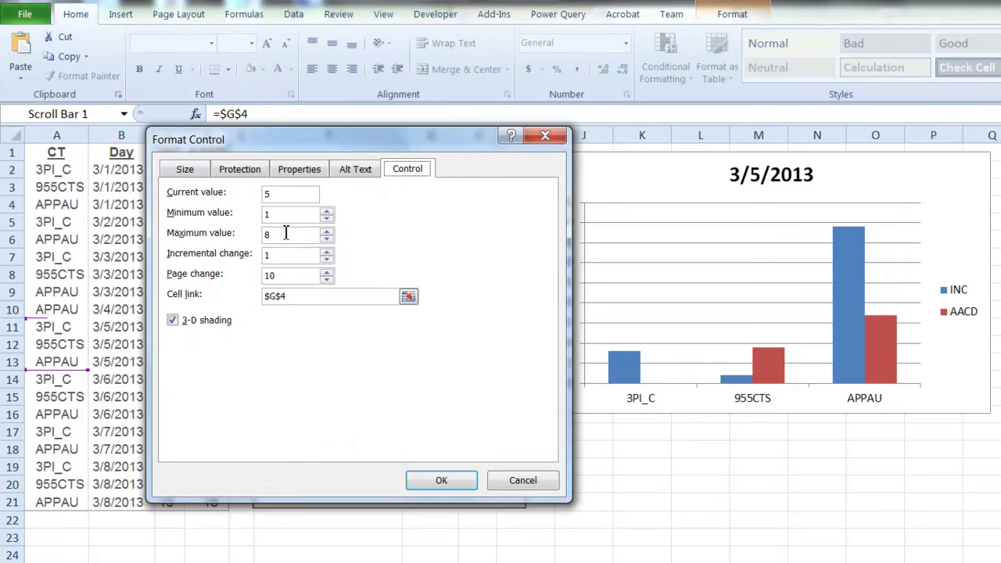
pyautogui.click(327, 230)
pyautogui.click(510, 480)
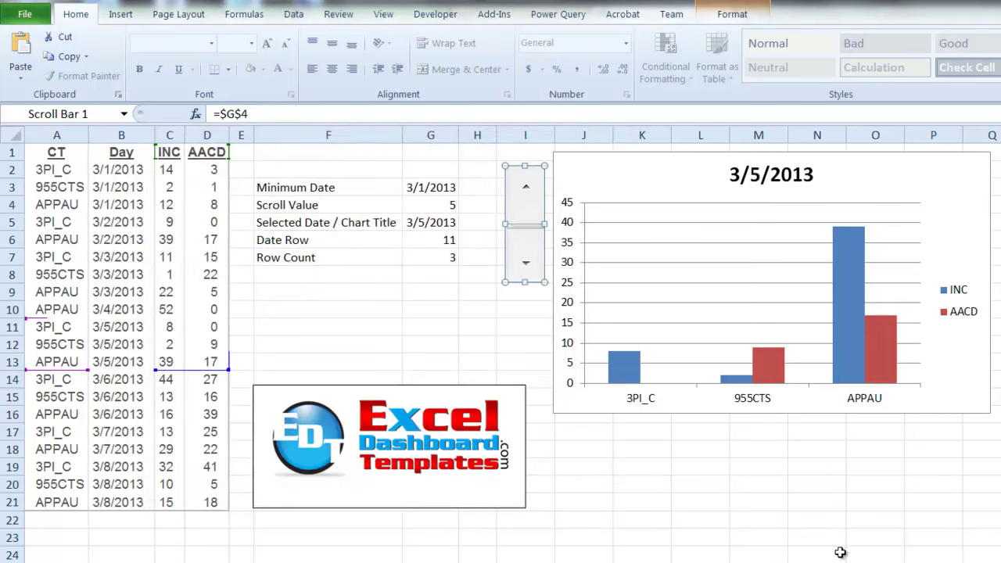
# - Step the scroller back to 3/3/2013, then forward to value 4, charting APPAU INC 52
pyautogui.click(839, 551)
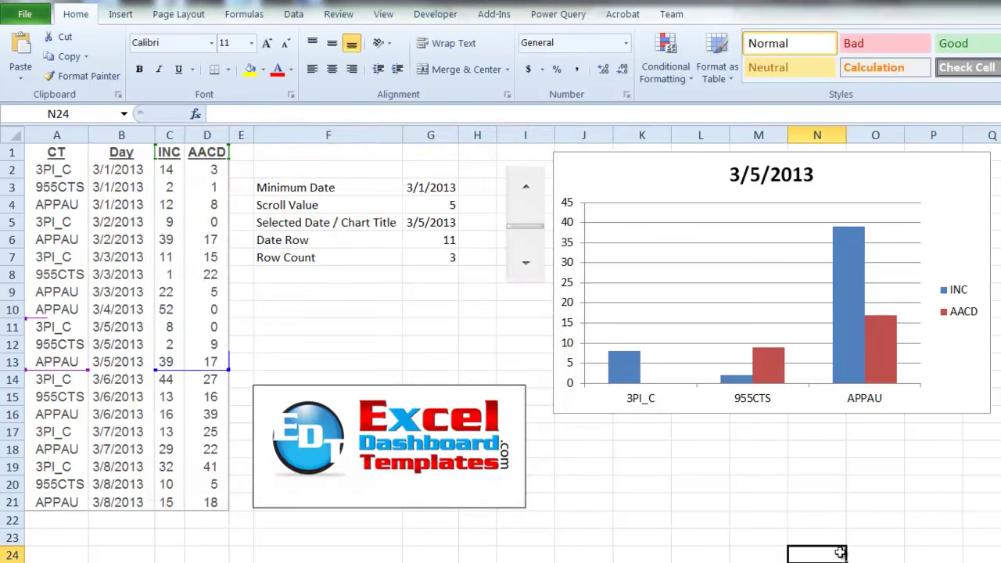
pyautogui.click(530, 185)
pyautogui.click(530, 185)
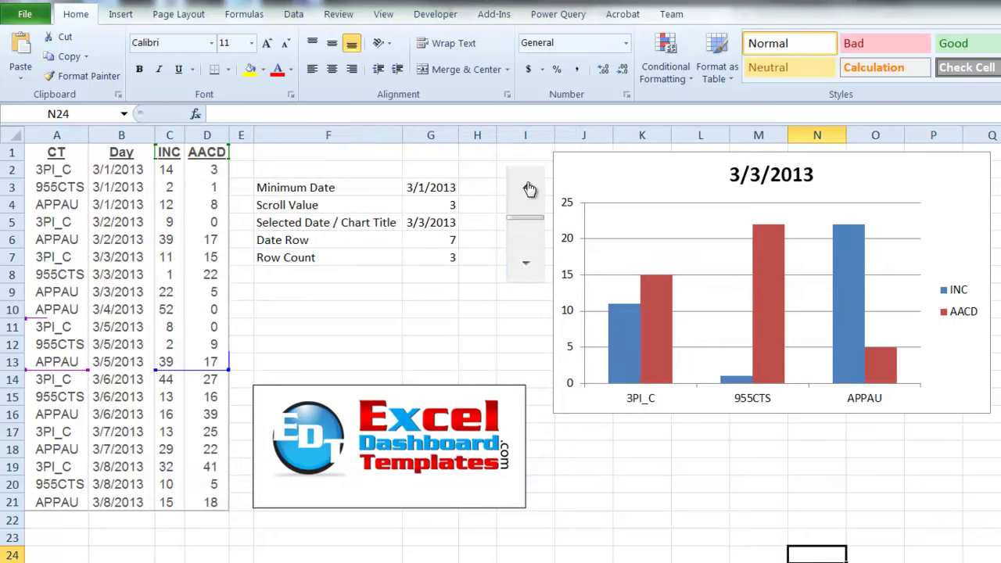
pyautogui.click(526, 266)
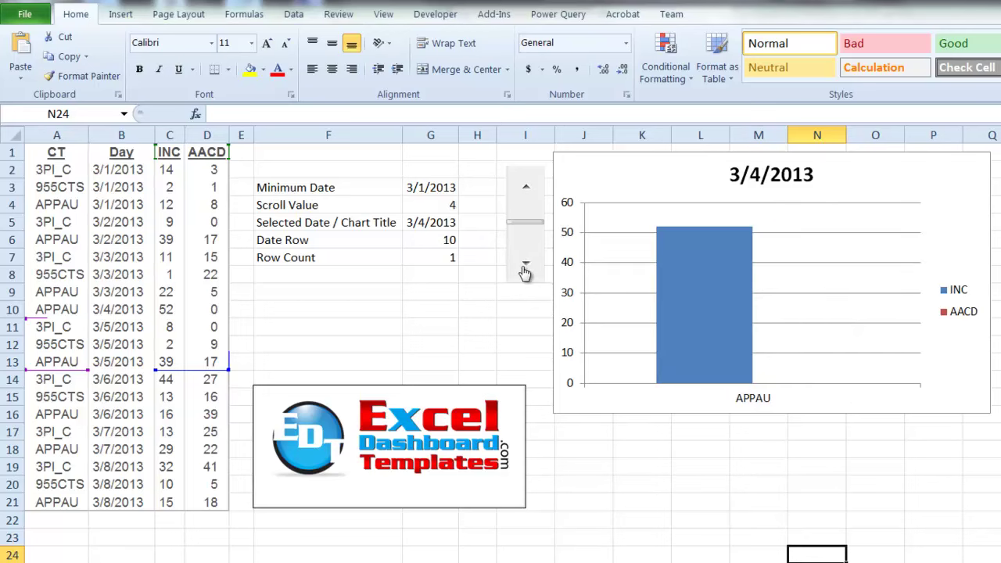
pyautogui.moveTo(711, 344)
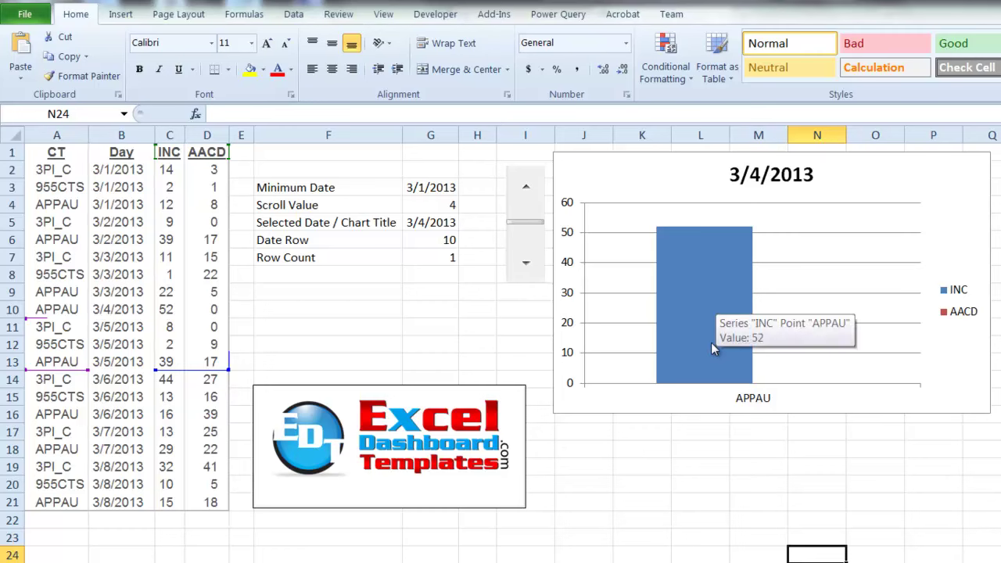